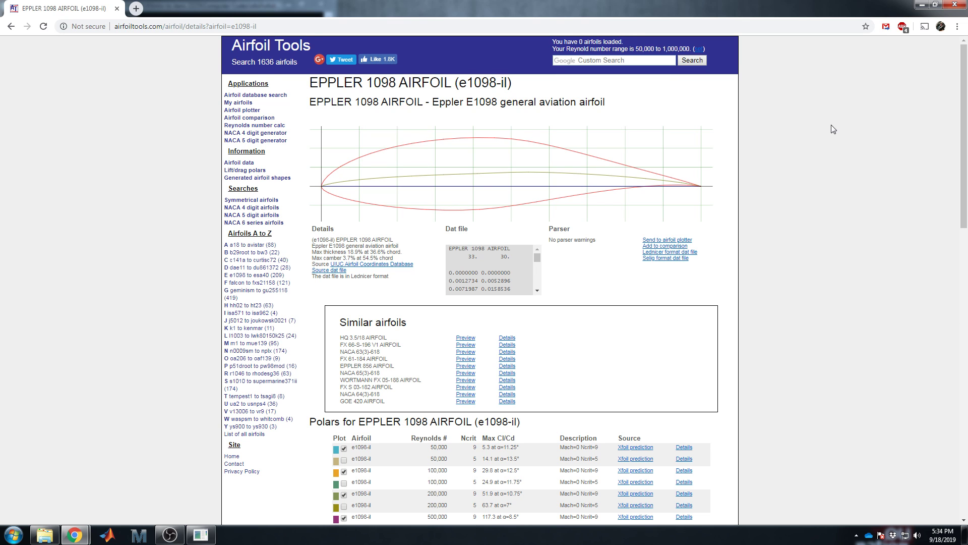
Step: Scroll down the Eppler 1098 (e1098-il) details page to its polars table
scroll(818, 131, "down", 2)
scroll(819, 131, "up", 2)
scroll(804, 147, "down", 3)
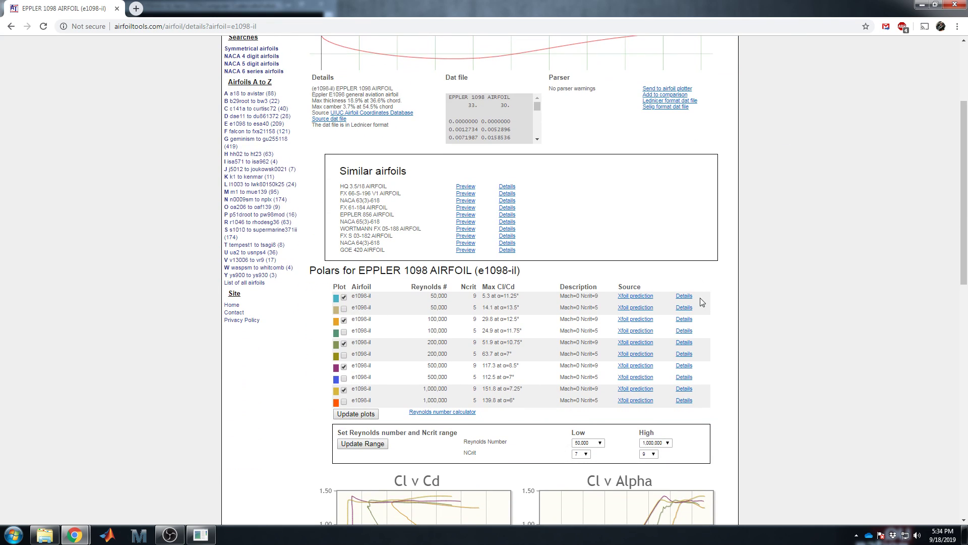
scroll(344, 354, "down", 3)
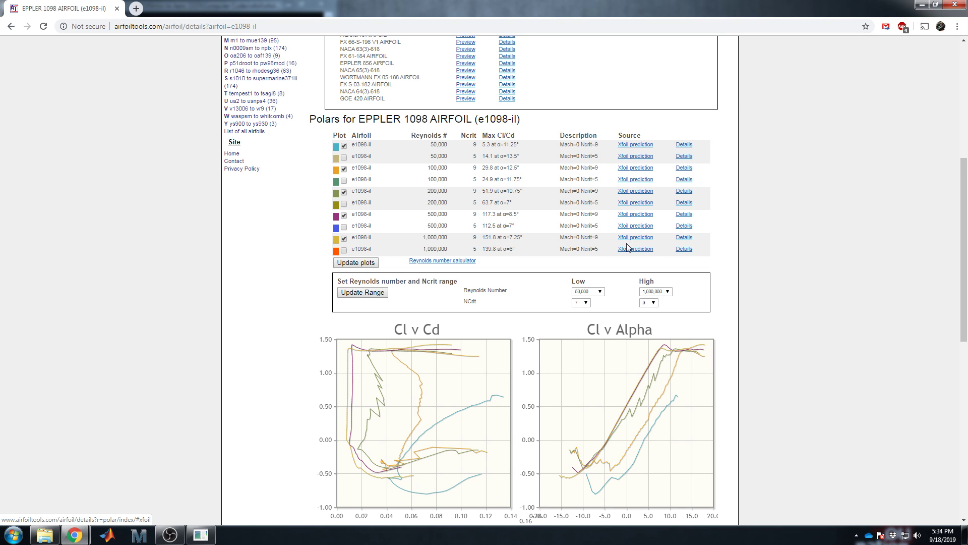
Step: Open the Xfoil prediction explanation, read its scripted command sequence, then switch to the XFOIL console
left_click(633, 191)
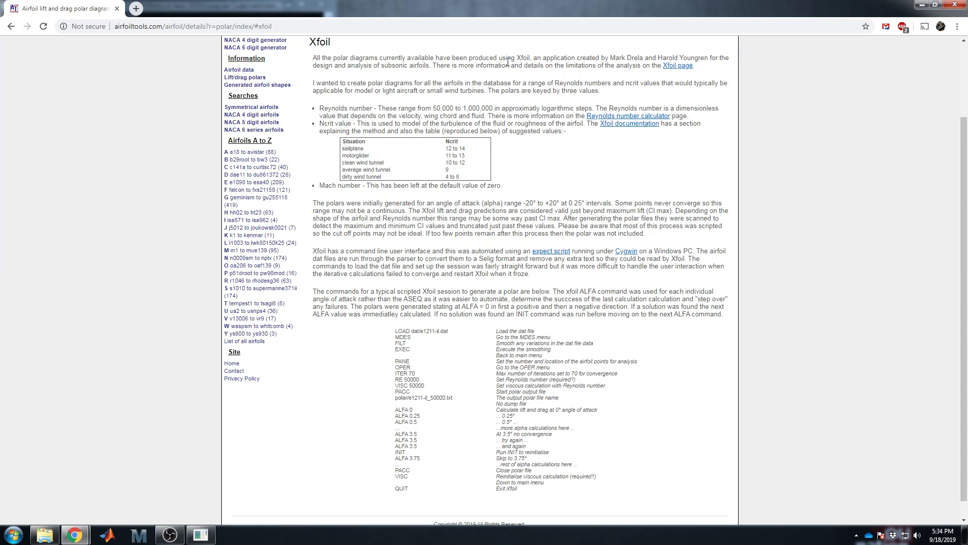
scroll(556, 145, "down", 2)
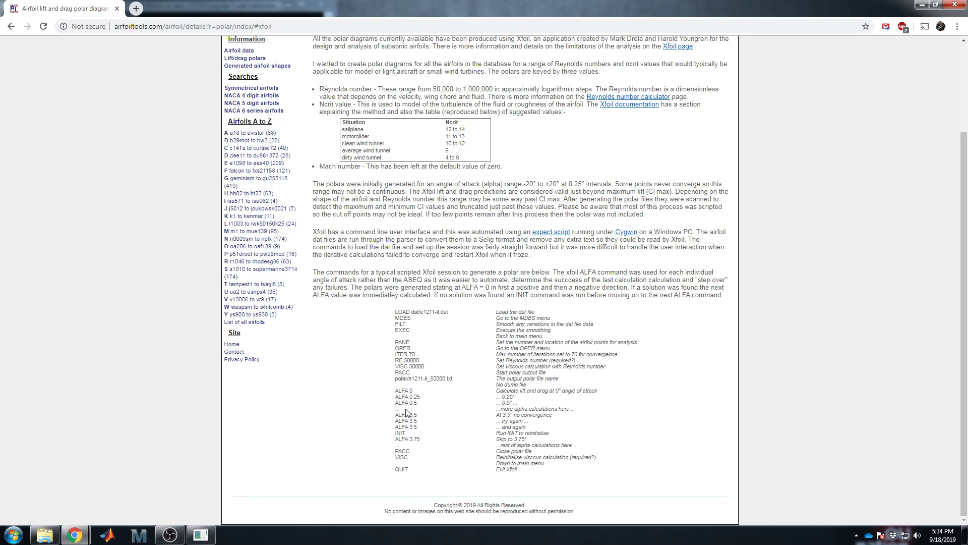
left_click(210, 536)
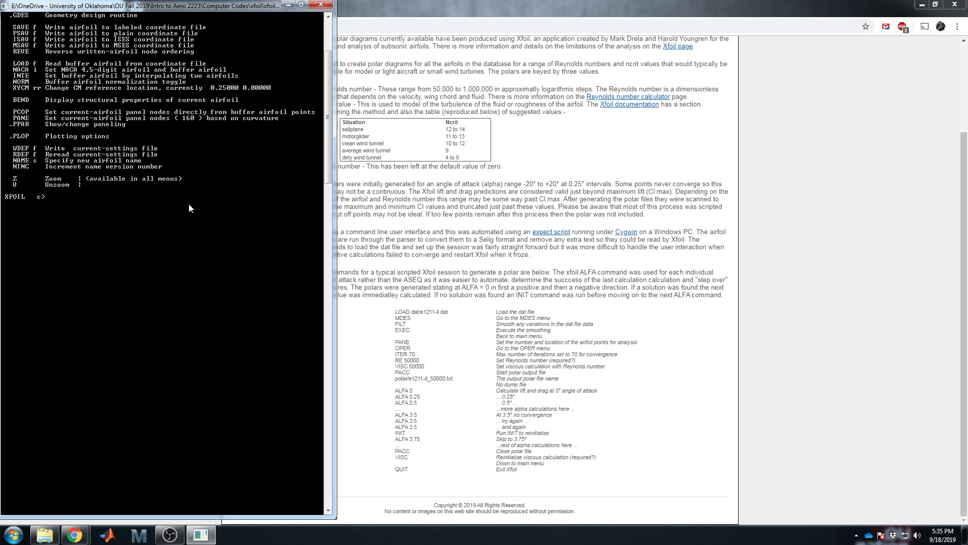
Step: Print XFOIL's main-menu command list, from OPER to PANE, with '?'
type("?")
key("Return")
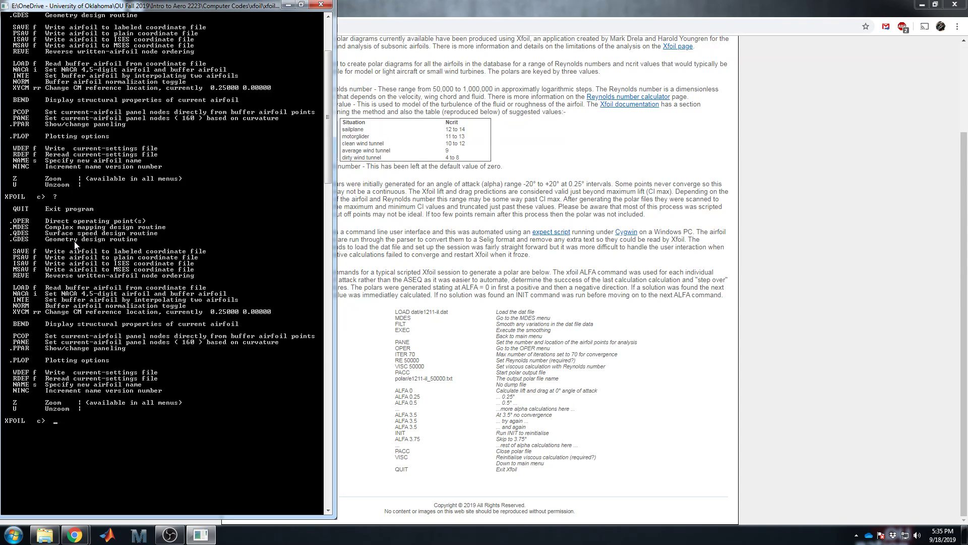
Step: Generate the NACA 2412 airfoil, plot it in GDES, and move the plot window right
type("naca 2412")
key("Return")
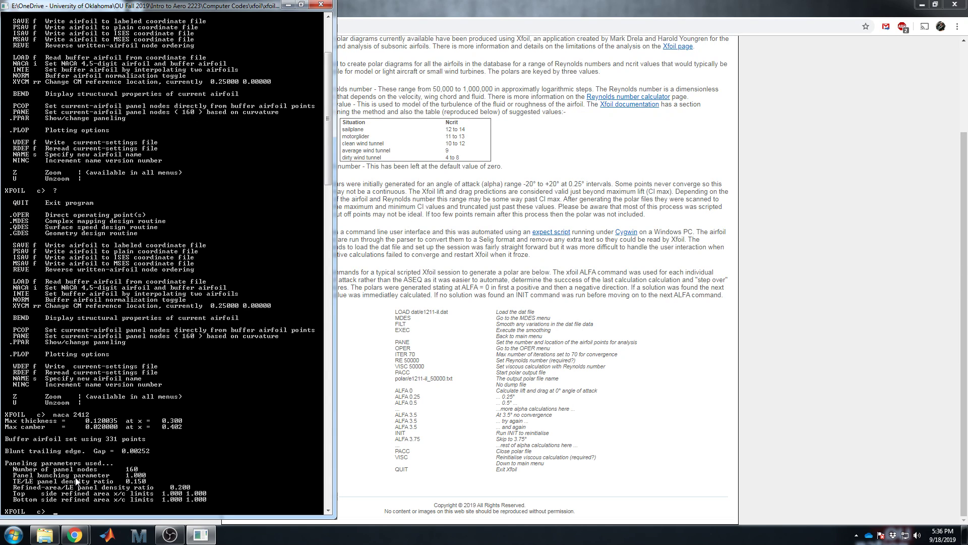
type("gdes")
key("Return")
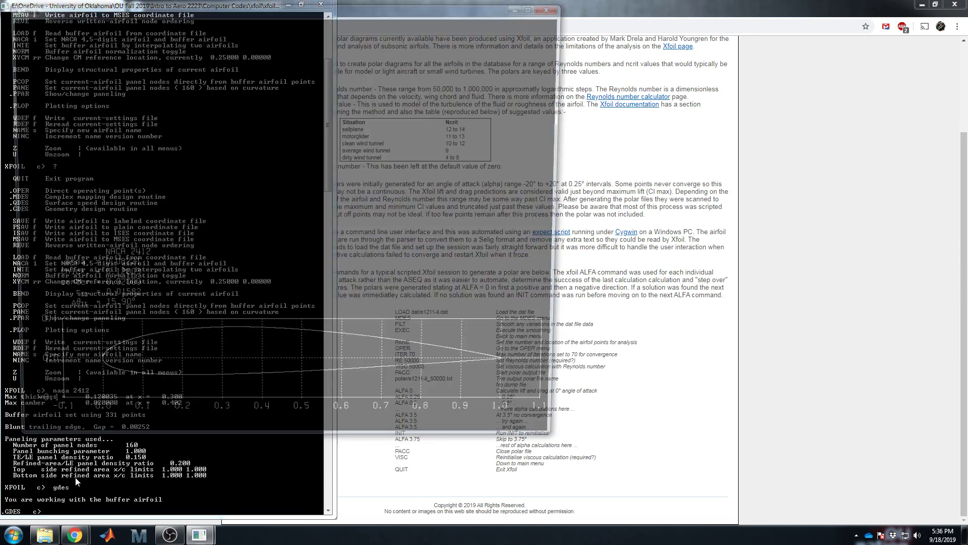
left_click_drag(305, 16, 644, 33)
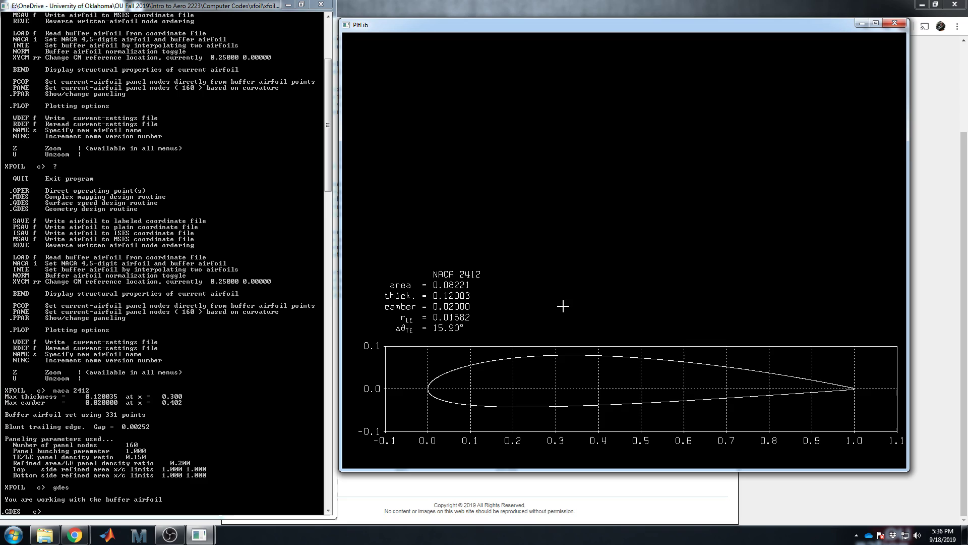
Step: Return to the e1098-il page and select coordinates in its Dat file box
left_click(704, 497)
scroll(495, 230, "up", 2)
left_click(10, 26)
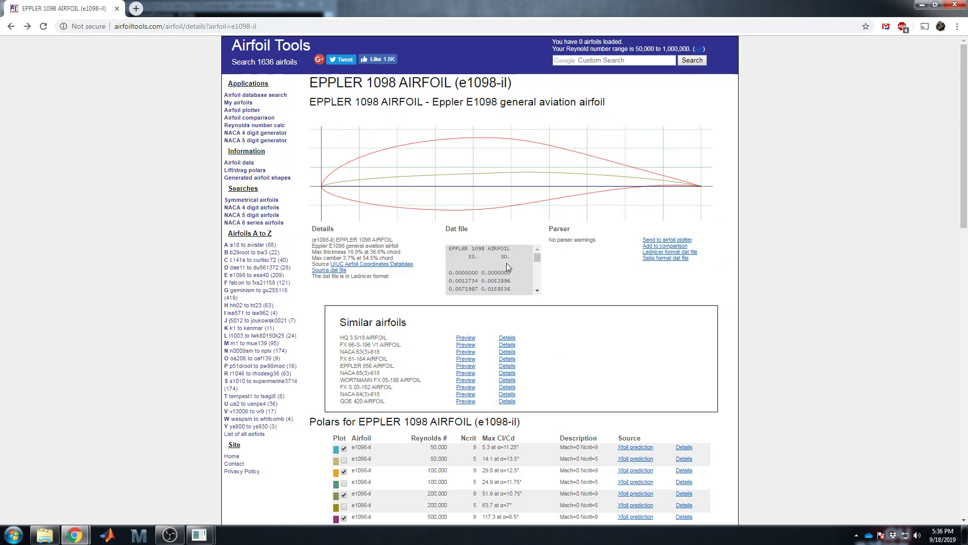
left_click_drag(448, 248, 517, 294)
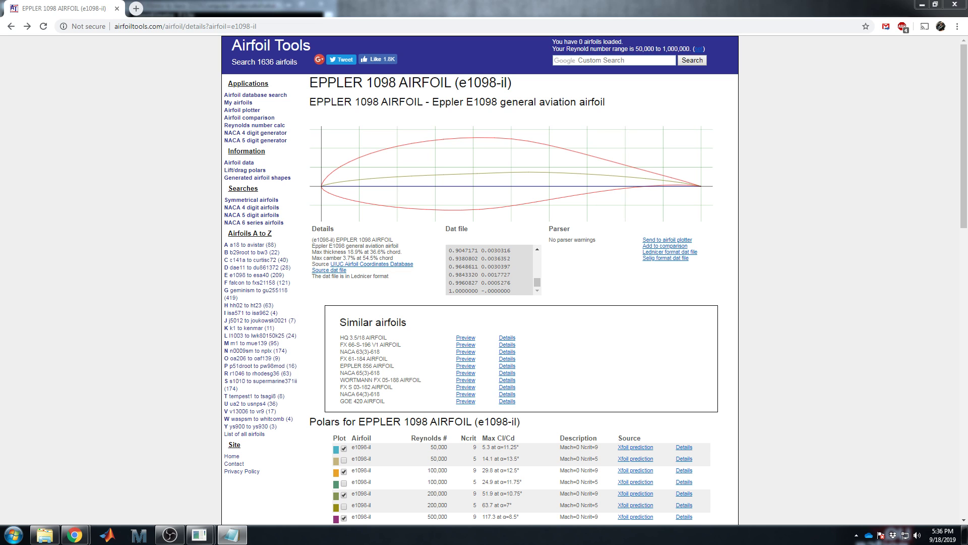
Step: Move and enlarge Notepad, then highlight the first x value, leading-edge point and lower-surface points
left_click_drag(594, 110, 534, 56)
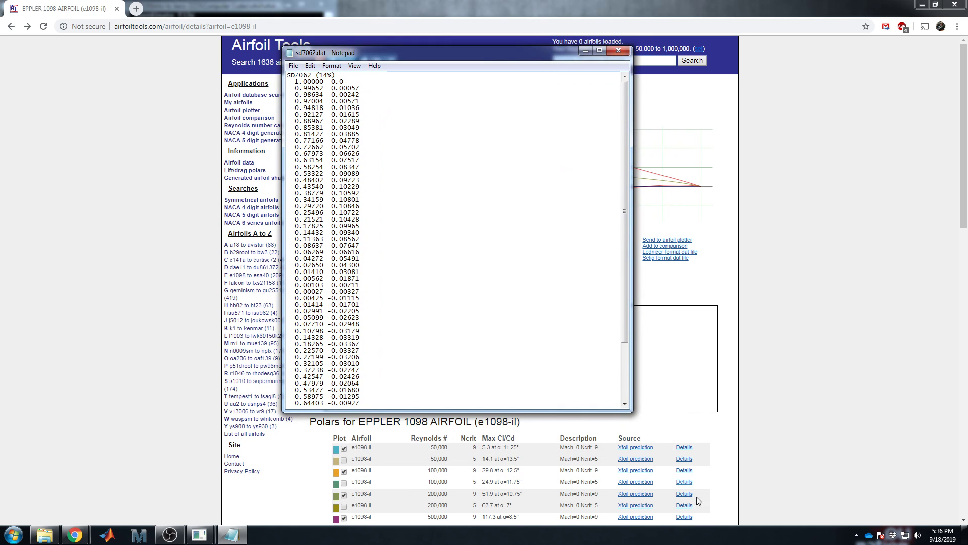
left_click_drag(631, 415, 745, 486)
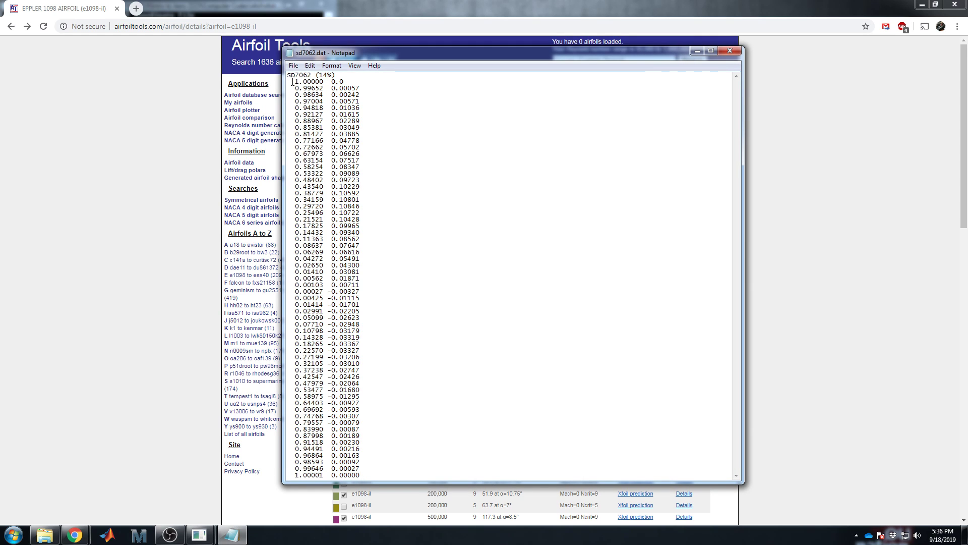
left_click_drag(295, 81, 323, 82)
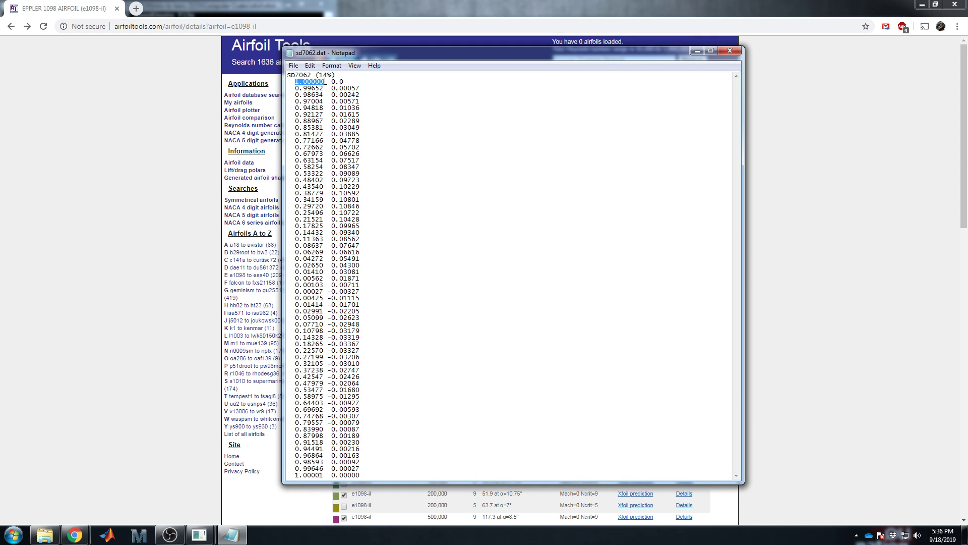
left_click(324, 81)
left_click_drag(295, 285, 367, 286)
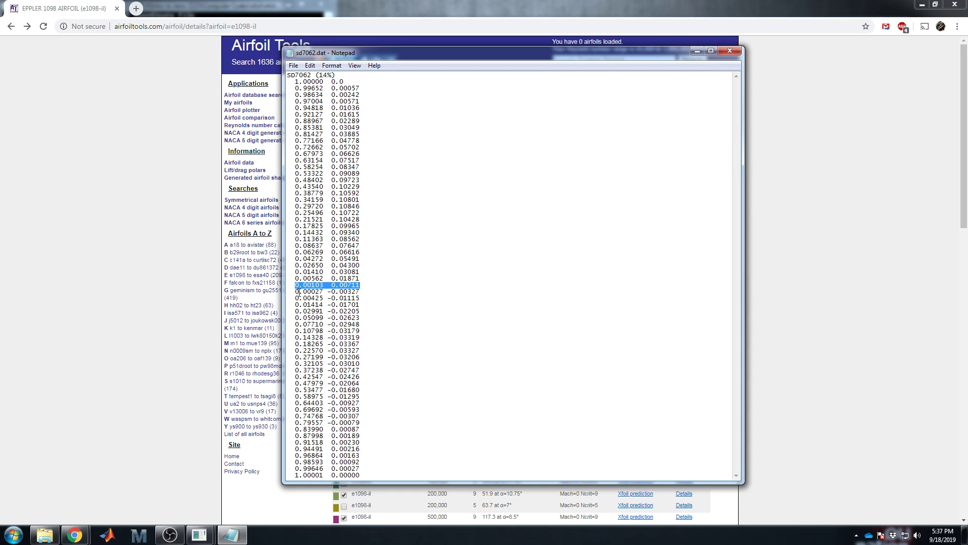
left_click_drag(296, 292, 377, 481)
left_click(380, 477)
Step: Shift Notepad left and highlight the first (1.00000) and final (1.00001 0.00000) coordinate pairs
left_click_drag(467, 59, 435, 62)
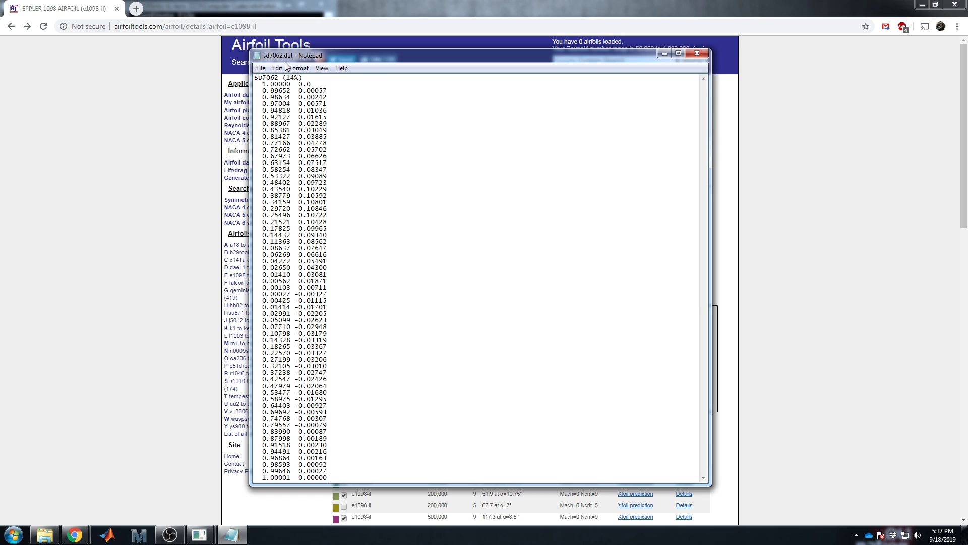
left_click_drag(262, 84, 311, 84)
left_click_drag(262, 477, 329, 477)
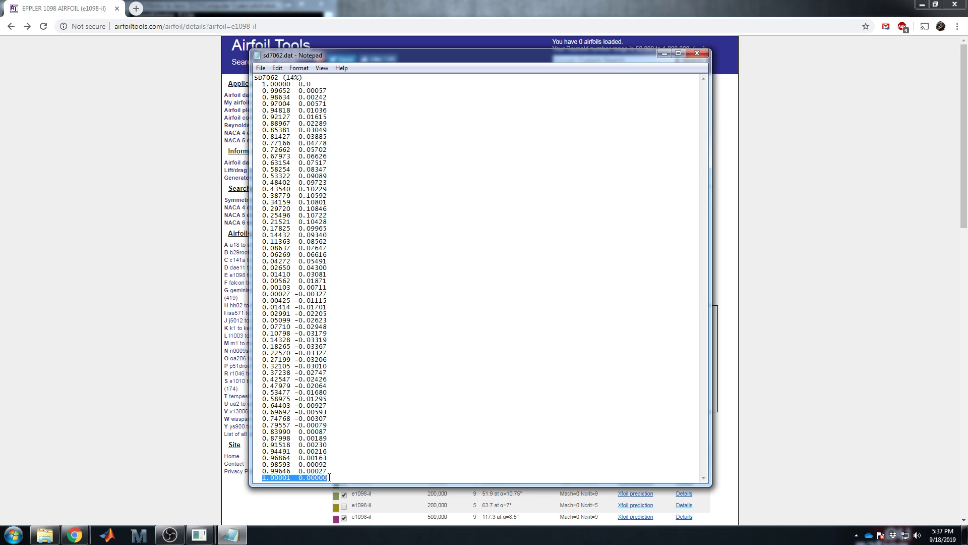
left_click(330, 477)
left_click_drag(331, 478, 260, 481)
Step: Leave GDES, enter the OPER menu, and list the operating-point commands
left_click(174, 491)
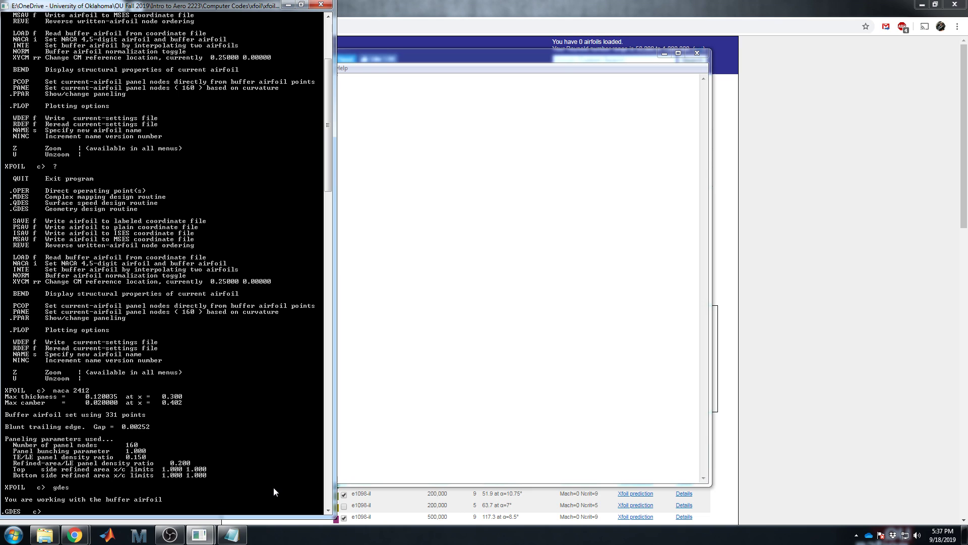
key("Return")
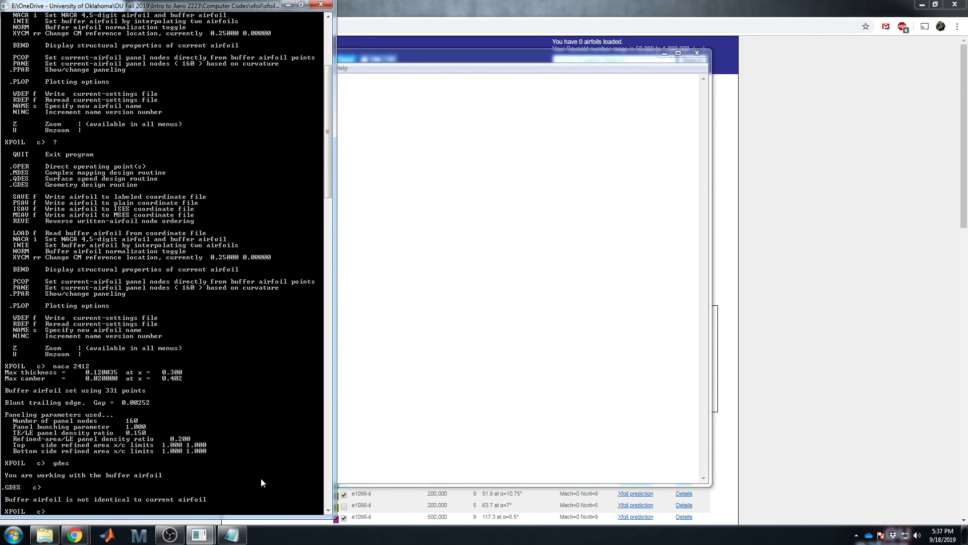
mouse_move(206, 534)
left_click(237, 497)
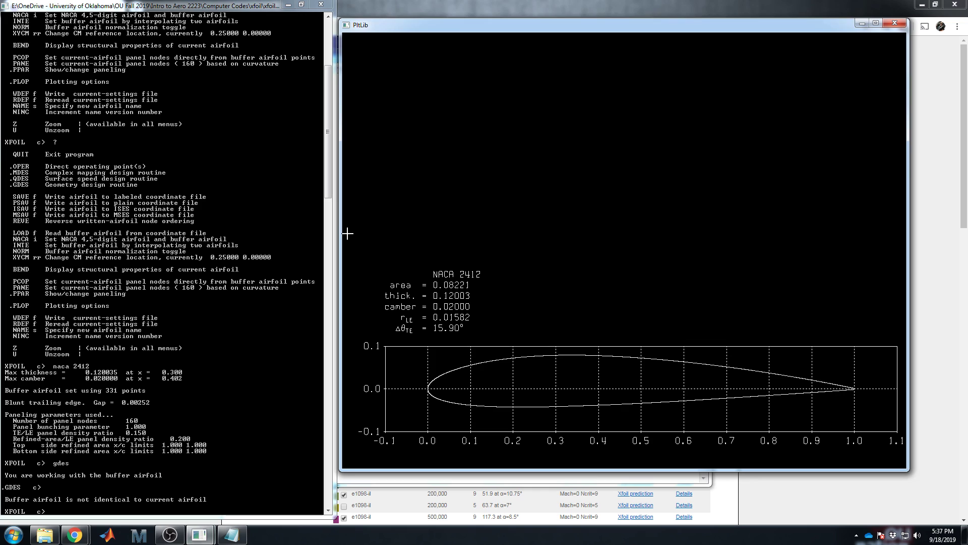
left_click(170, 375)
type("oper")
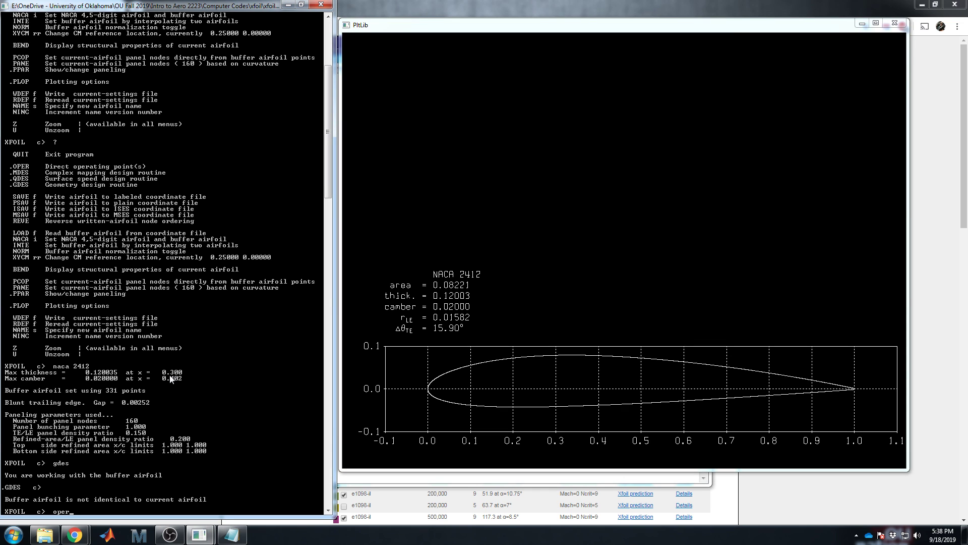
key("Return")
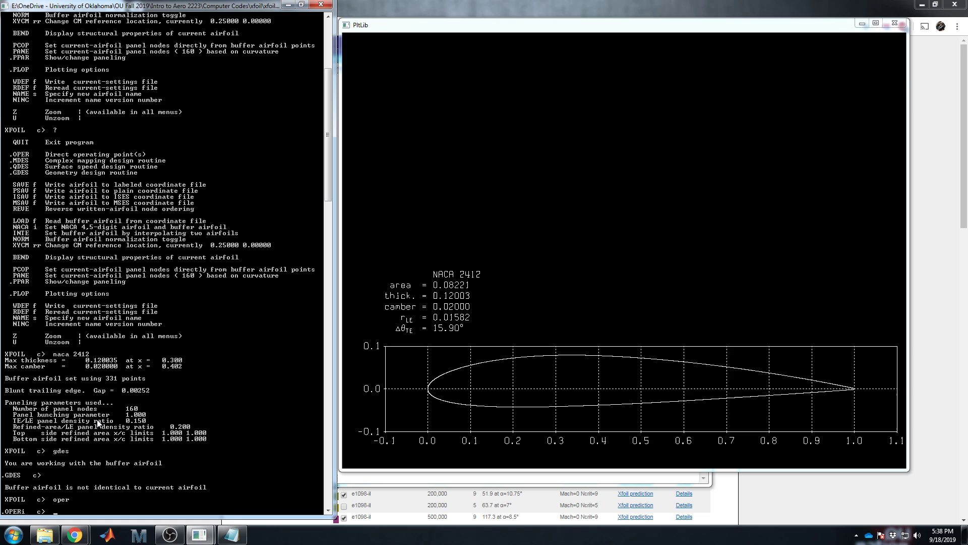
type("?")
key("Return")
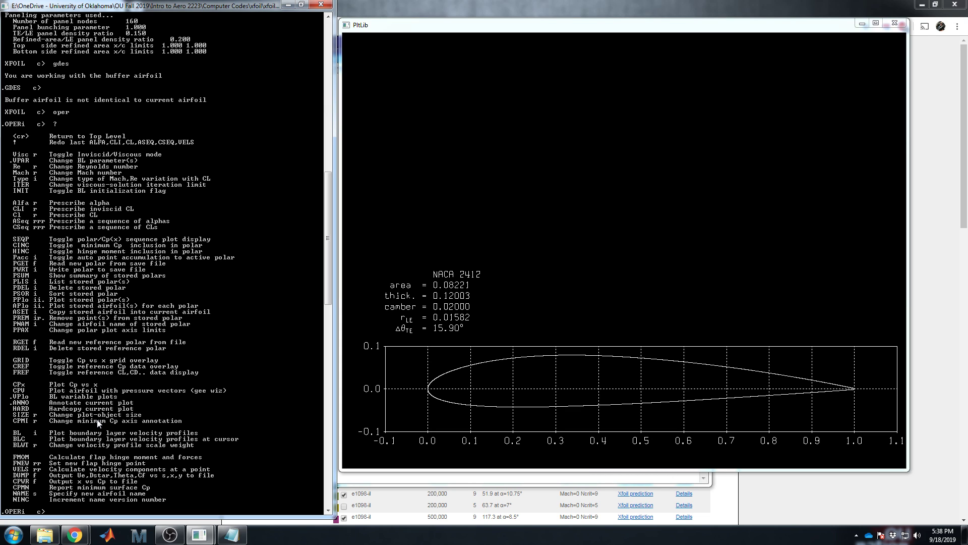
Step: Run the inviscid analysis at α = 5°, giving CL 0.8579 and CM -0.0632
type("a")
key("Return")
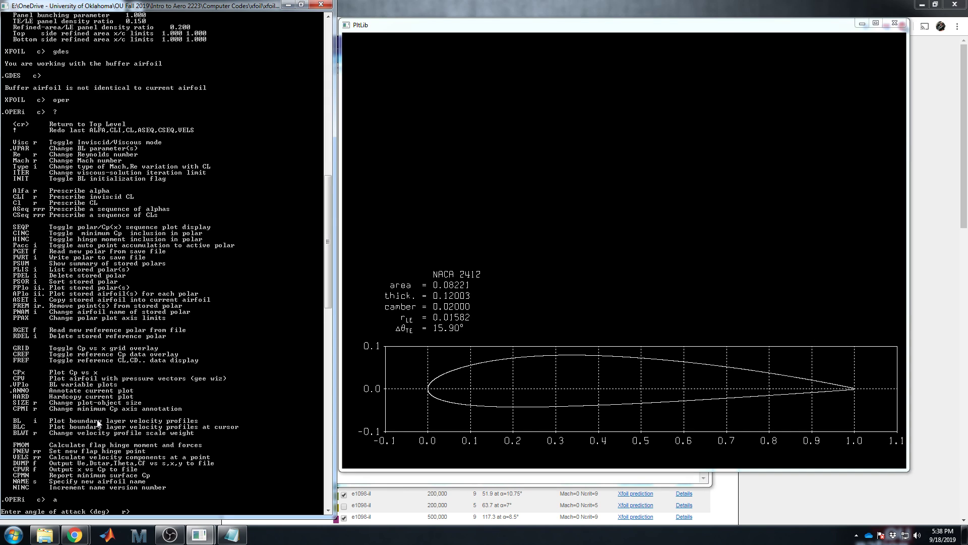
type("5")
key("Return")
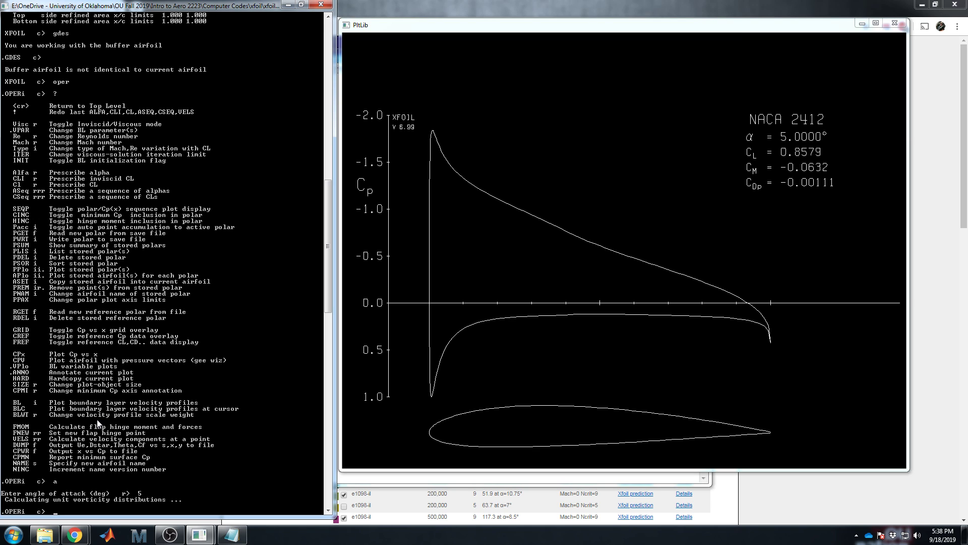
Step: Rerun the NACA 2412 inviscid analysis at α = 40°, giving CL 4.6467 and CM -0.1072
left_click(432, 156)
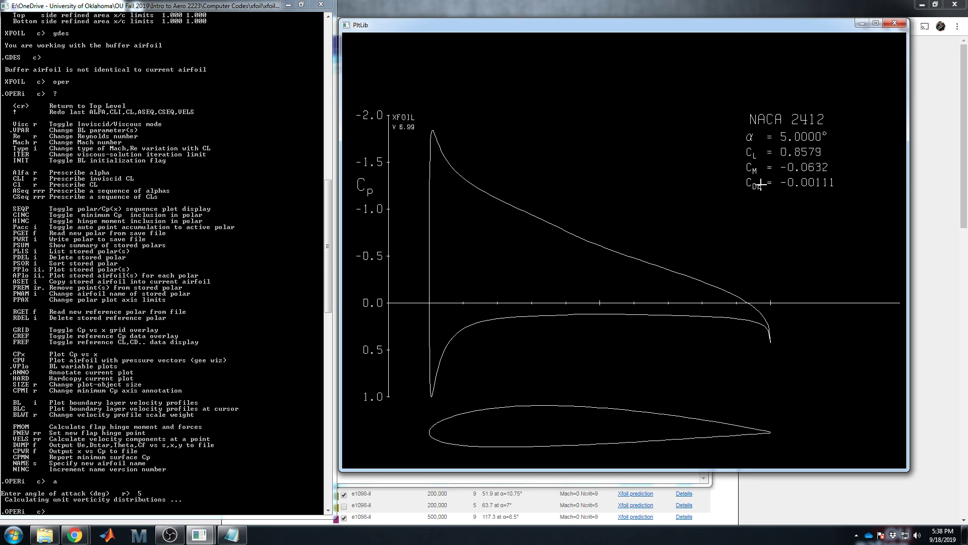
left_click(231, 331)
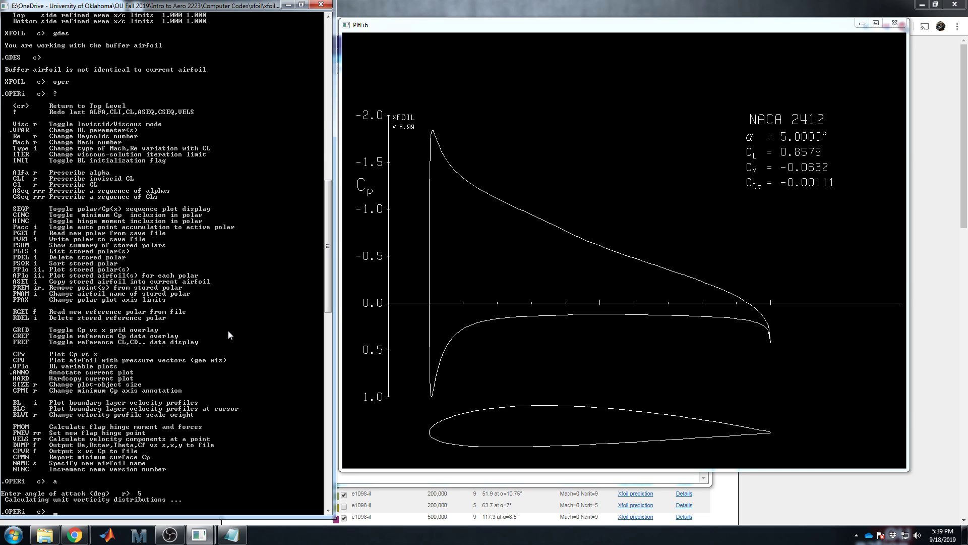
type("a")
key("Return")
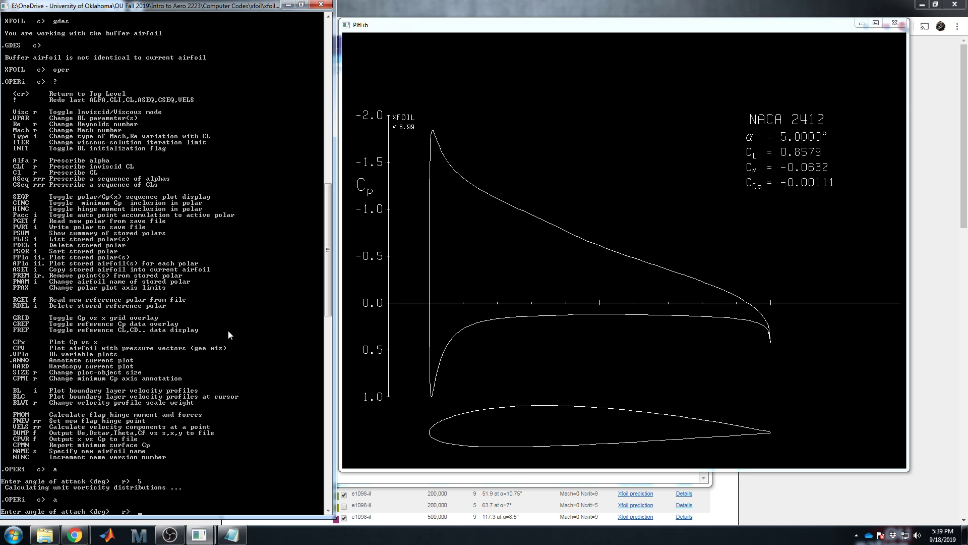
type("40")
key("Return")
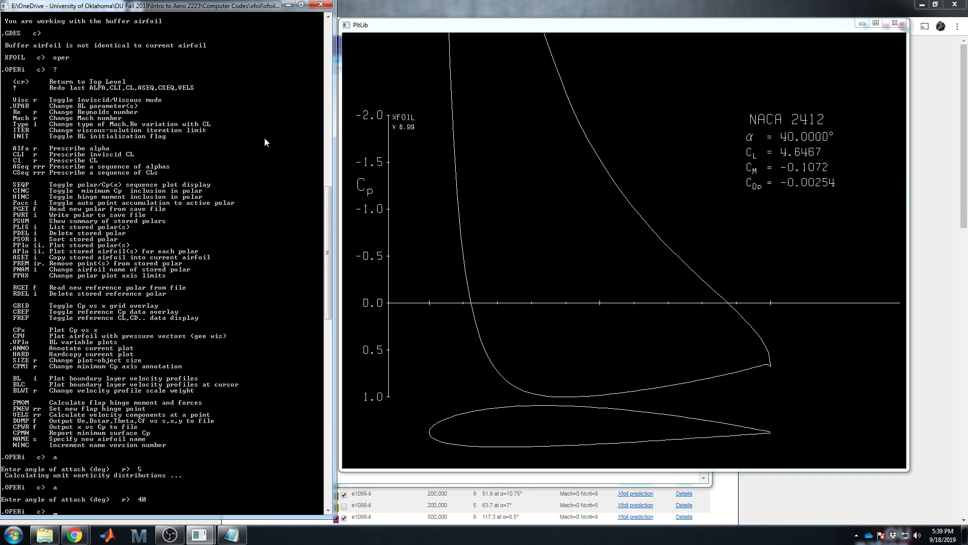
Step: Run the inviscid NACA 2412 analysis at α = 85°, giving CL 6.9234
left_click(831, 221)
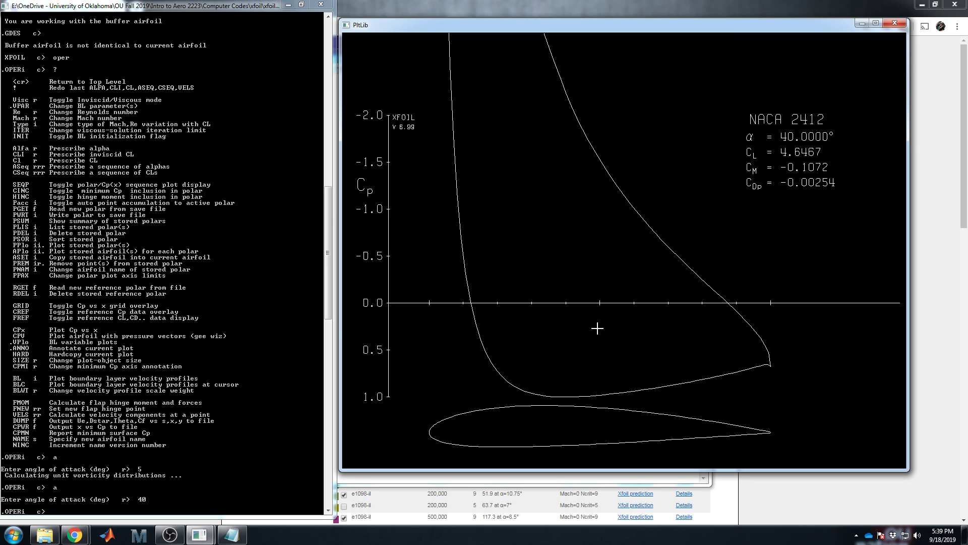
left_click(197, 350)
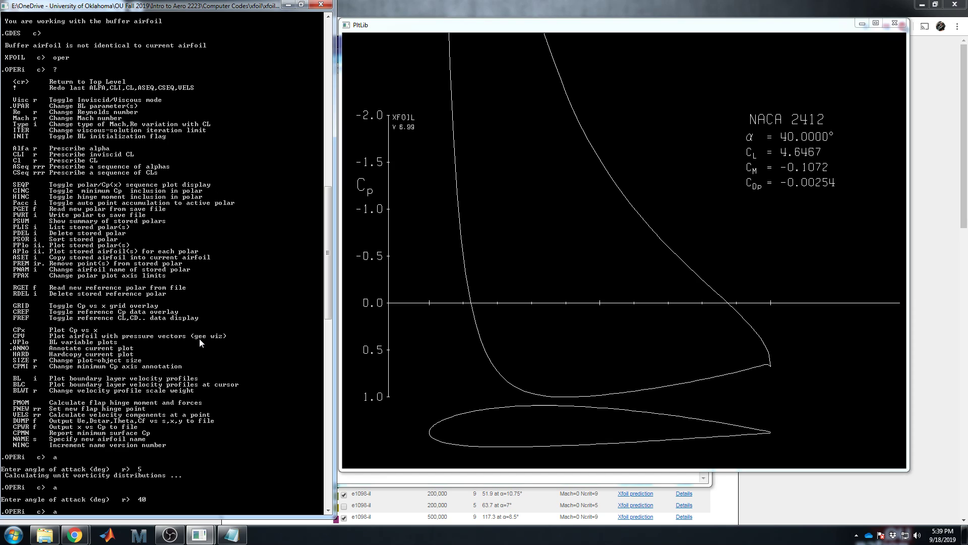
type("85")
key("Return")
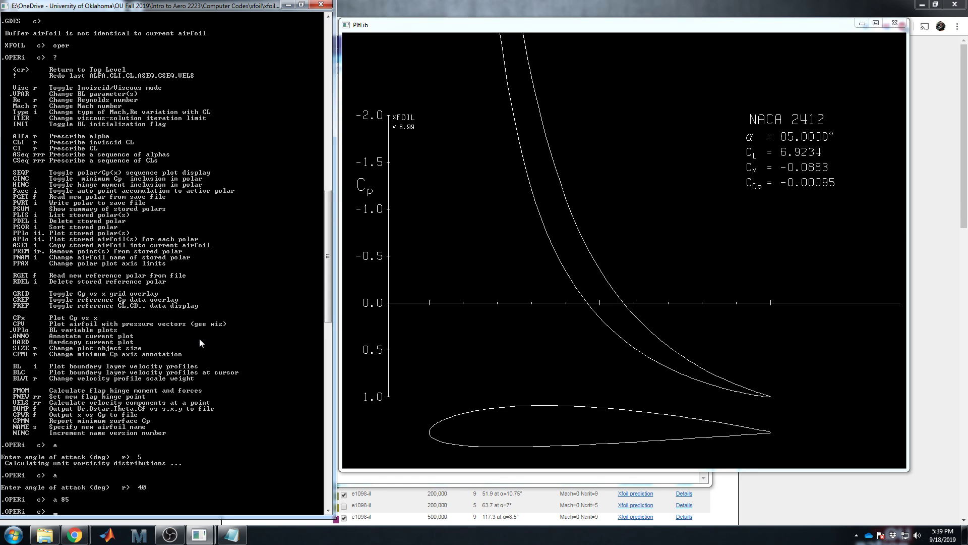
Step: Return to α = 5° and toggle viscous mode so XFOIL asks for a Reynolds number
type("5")
key("Return")
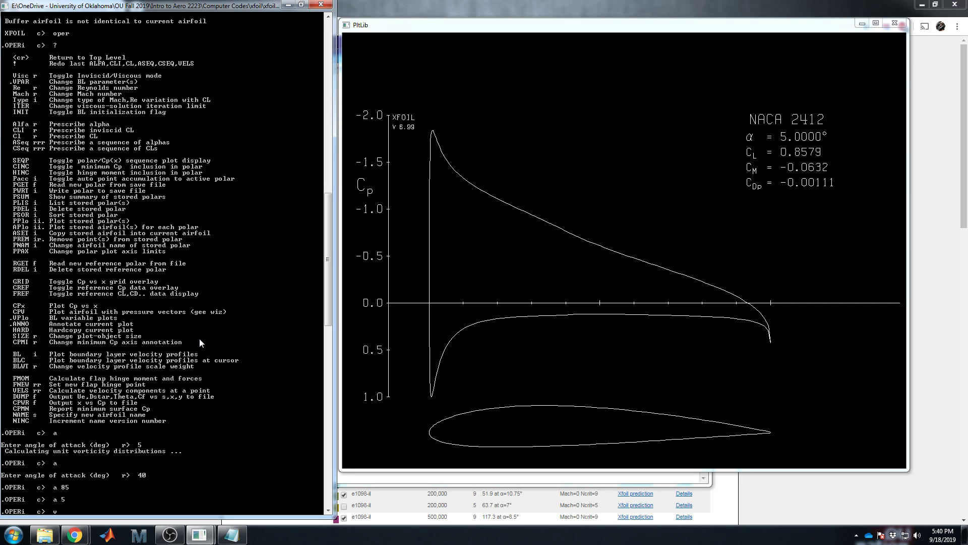
type("v")
key("Return")
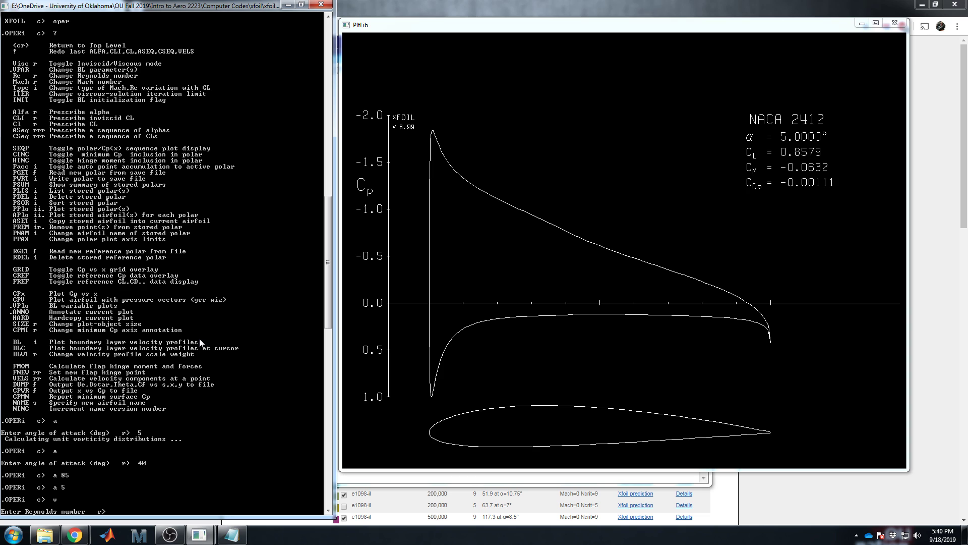
Step: Set Re = 250000 and solve viscously at α = 5°: CL 0.7988, CD 0.01128, L/D 70.84
type("250000")
key("Return")
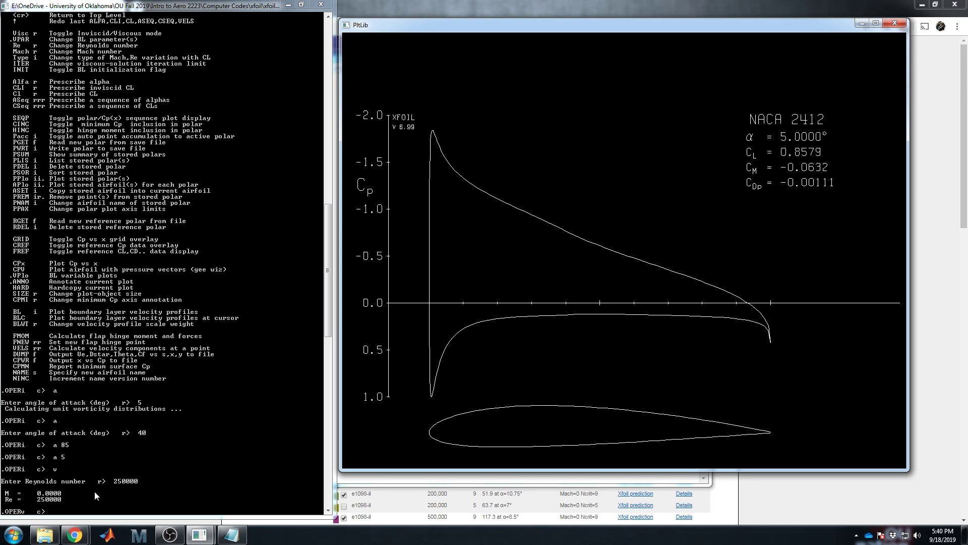
left_click(121, 509)
type("a 5")
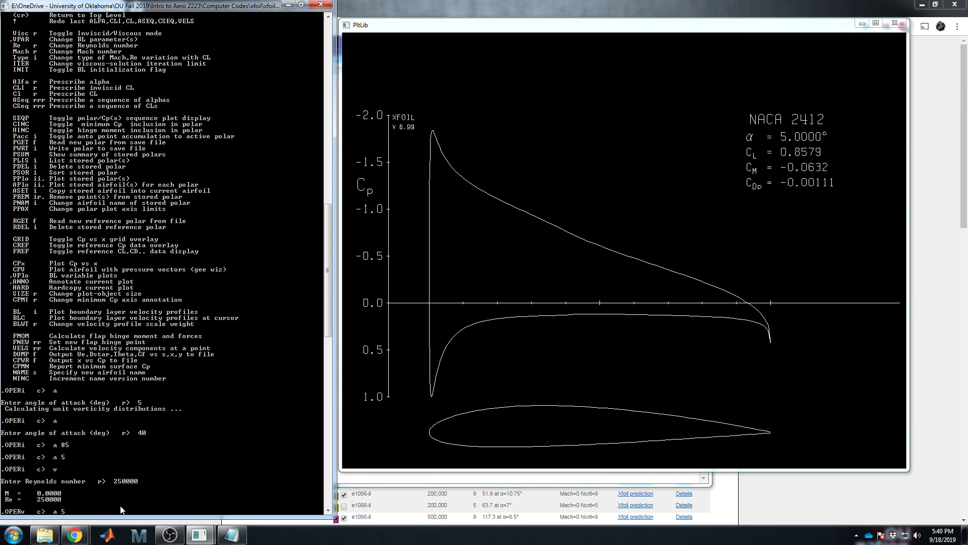
key("Return")
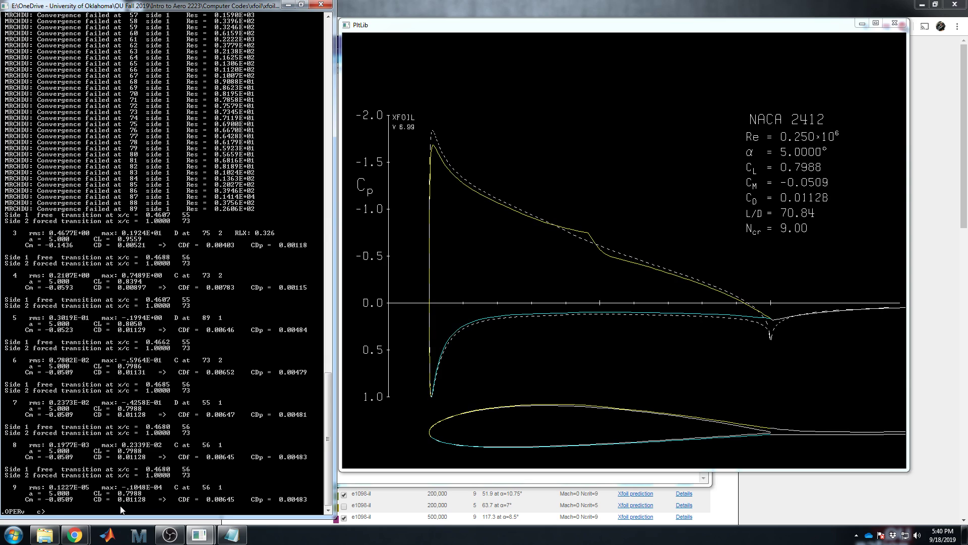
left_click(588, 228)
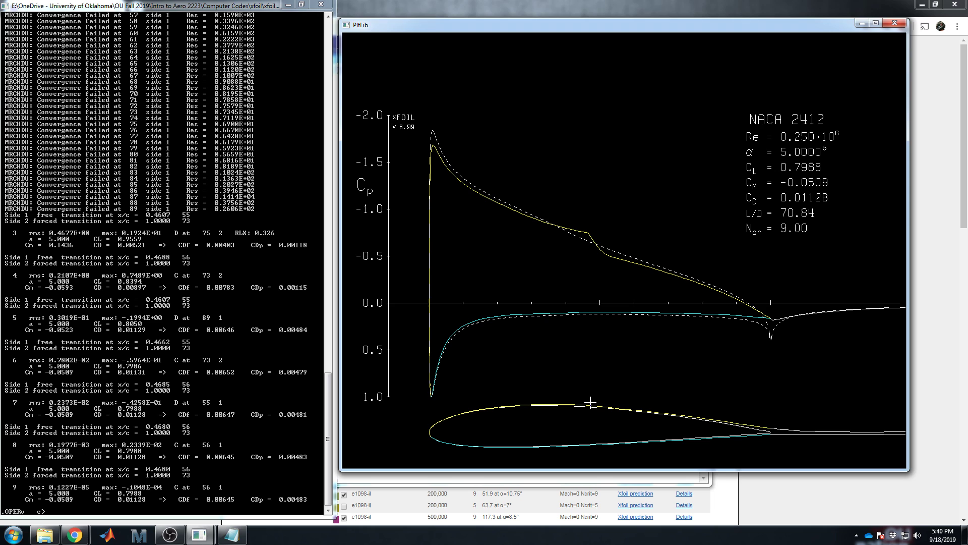
left_click(146, 402)
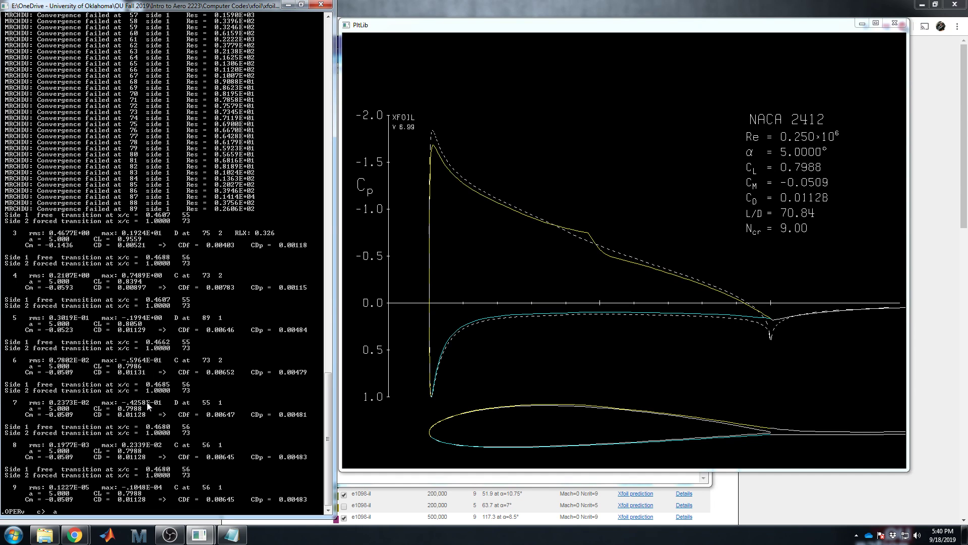
Step: Solve NACA 2412 viscously at 10°, rerunning after NOT CONVERGED until CL reaches 1.1682
type("a 10")
key("Return")
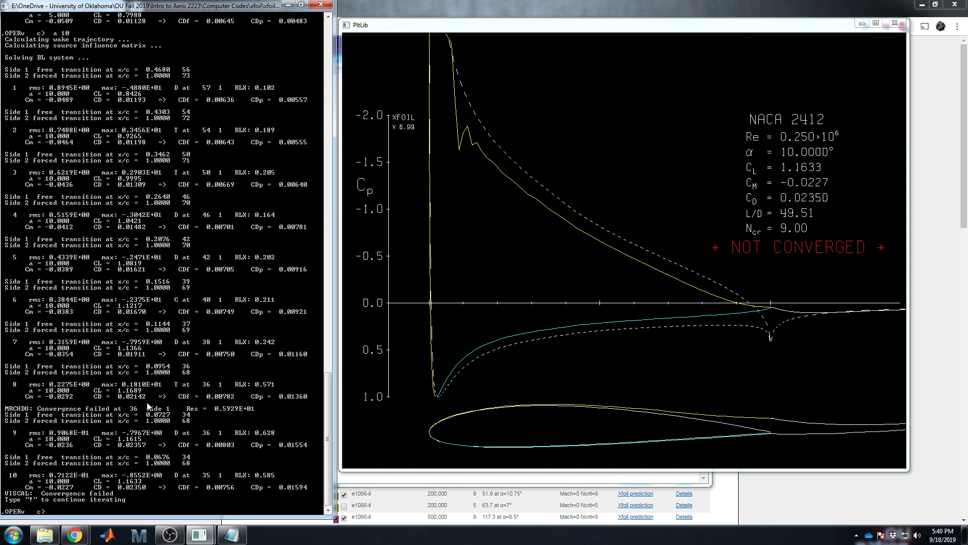
left_click(550, 371)
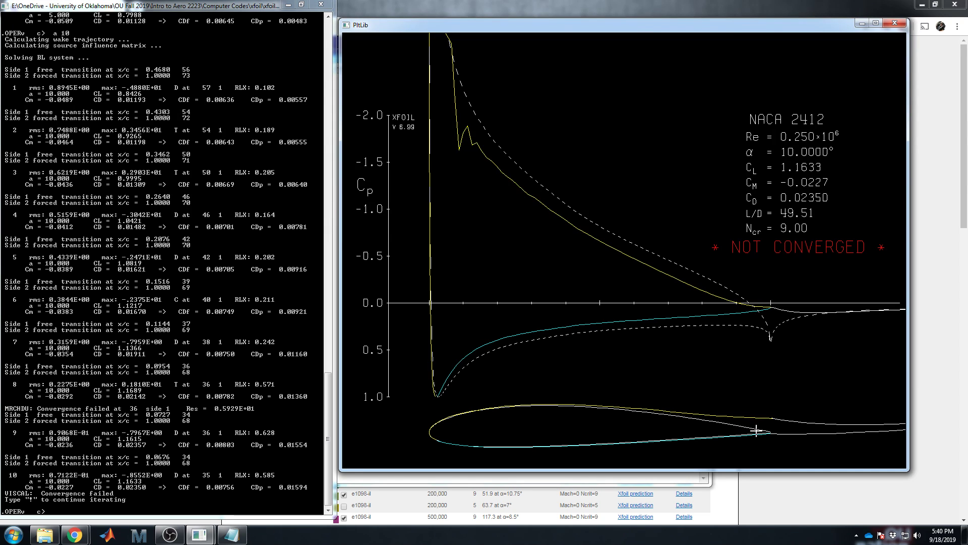
left_click(136, 328)
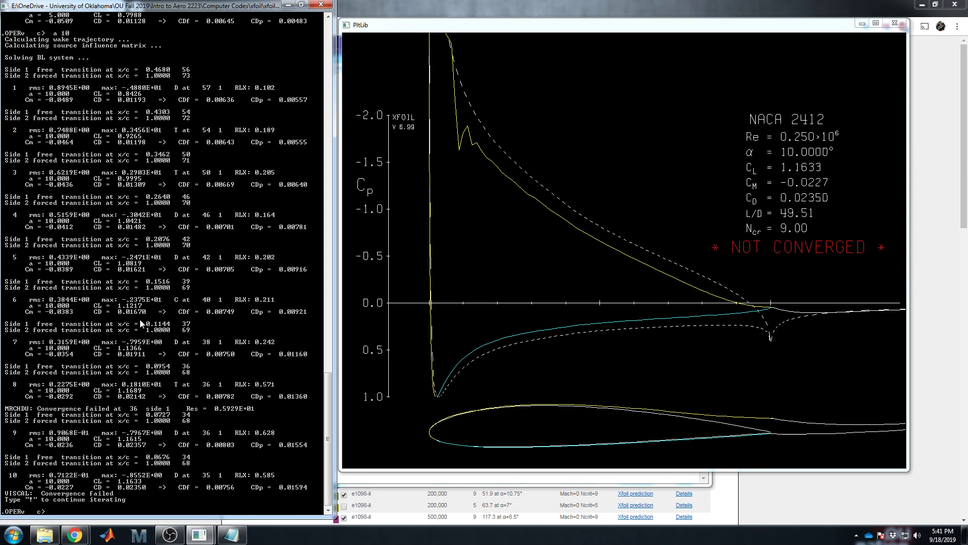
type("a 10")
key("Return")
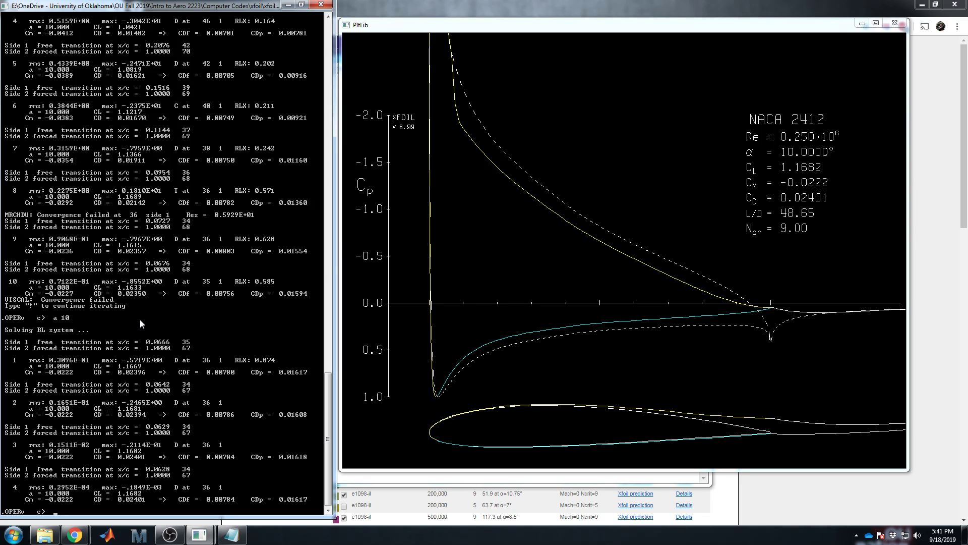
left_click(480, 354)
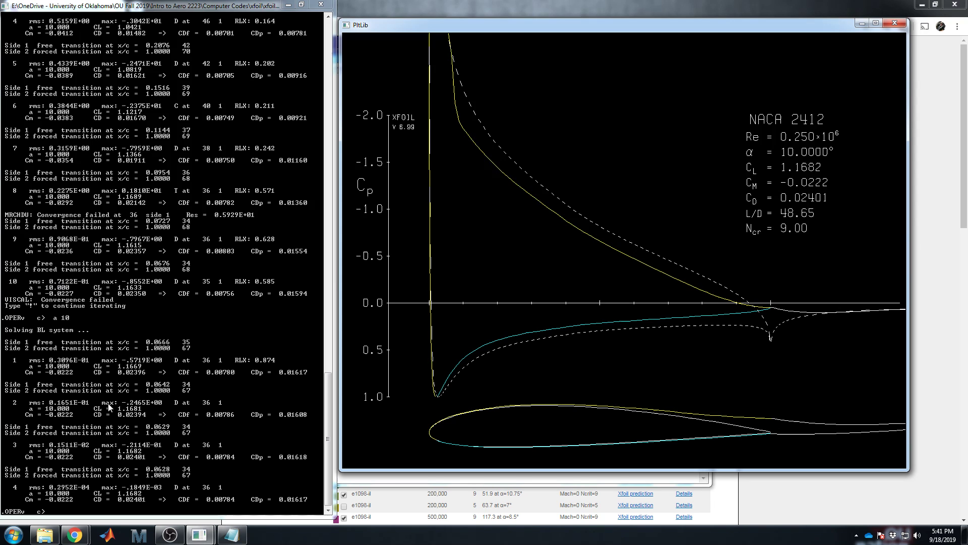
left_click(115, 419)
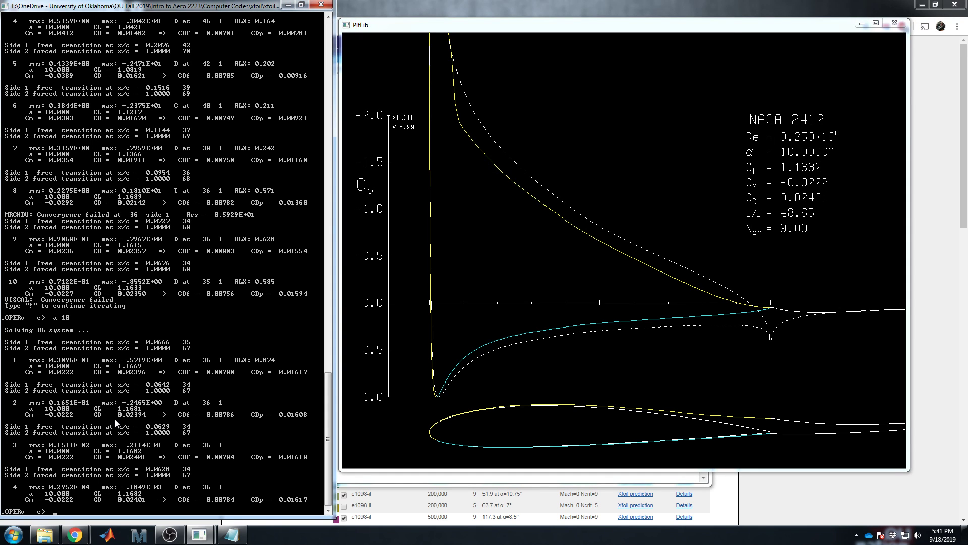
Step: Run viscous solutions at 14° (twice) and 16°, giving CL 1.3268 and 1.2939
type("a 14")
key("Return")
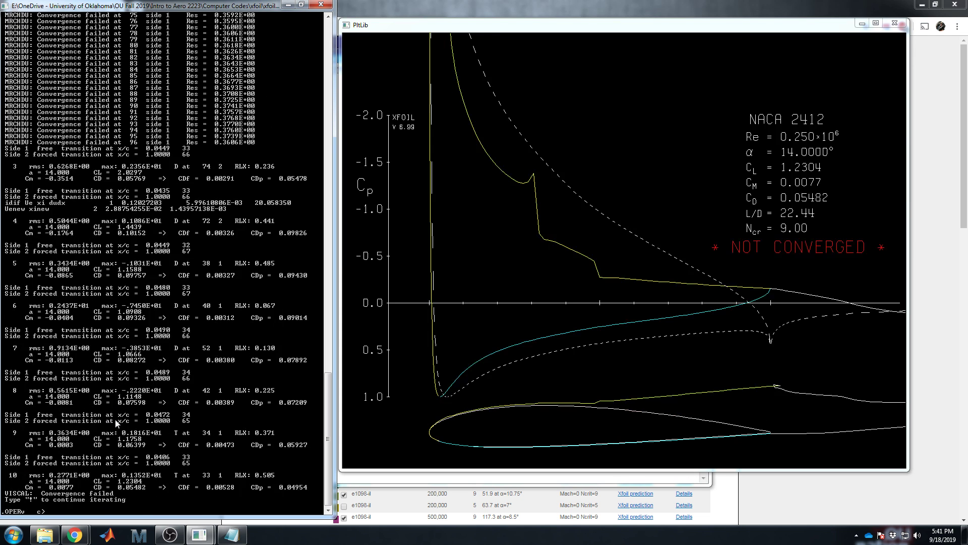
key("Up")
key("Return")
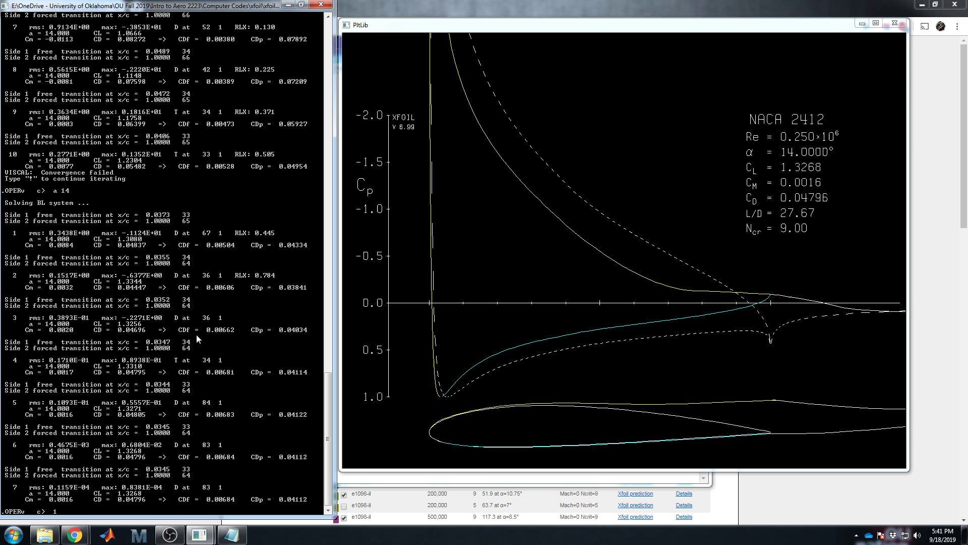
type("a 16")
key("Return")
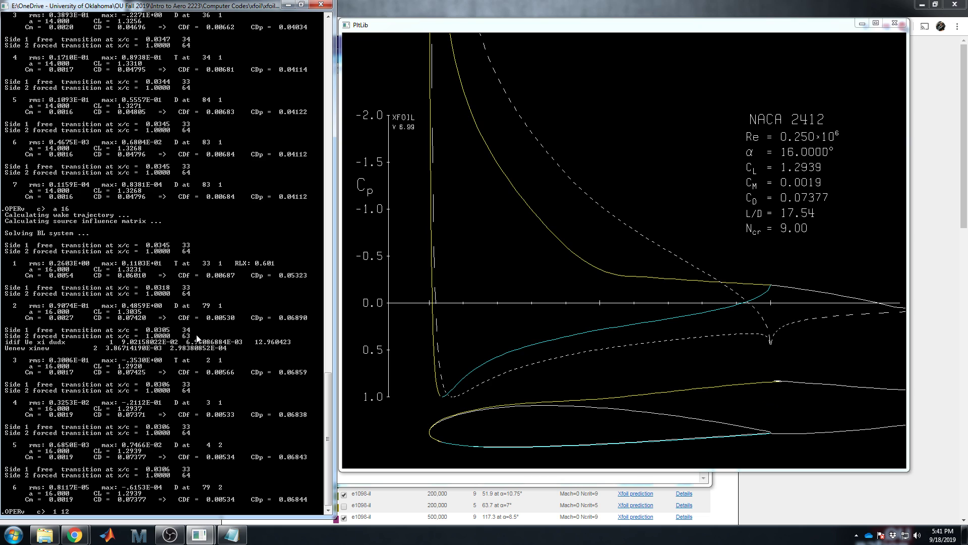
Step: Solve at 12° for CL 1.2543, then return the Cp plot to 10°
key("BackSpace")
key("BackSpace")
key("BackSpace")
type("12")
key("Return")
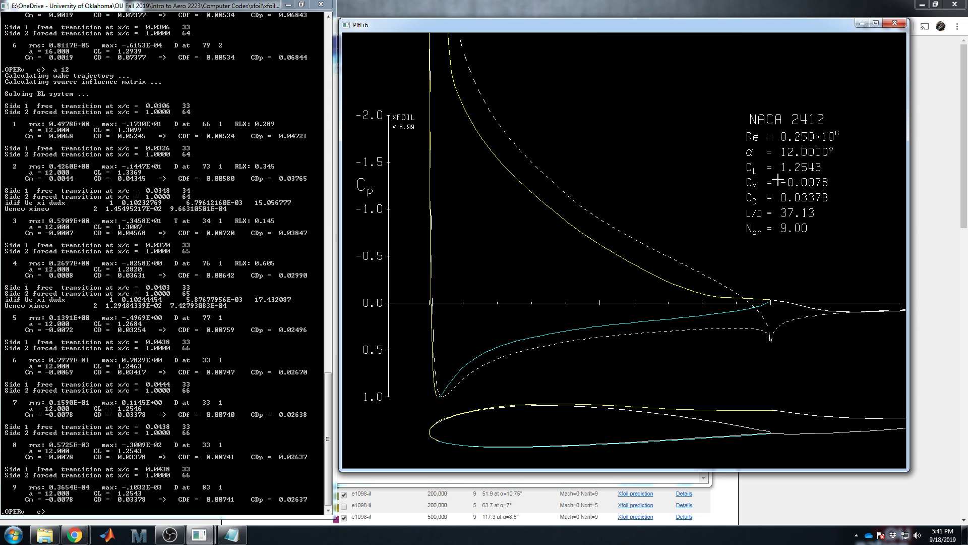
left_click(176, 317)
type("a")
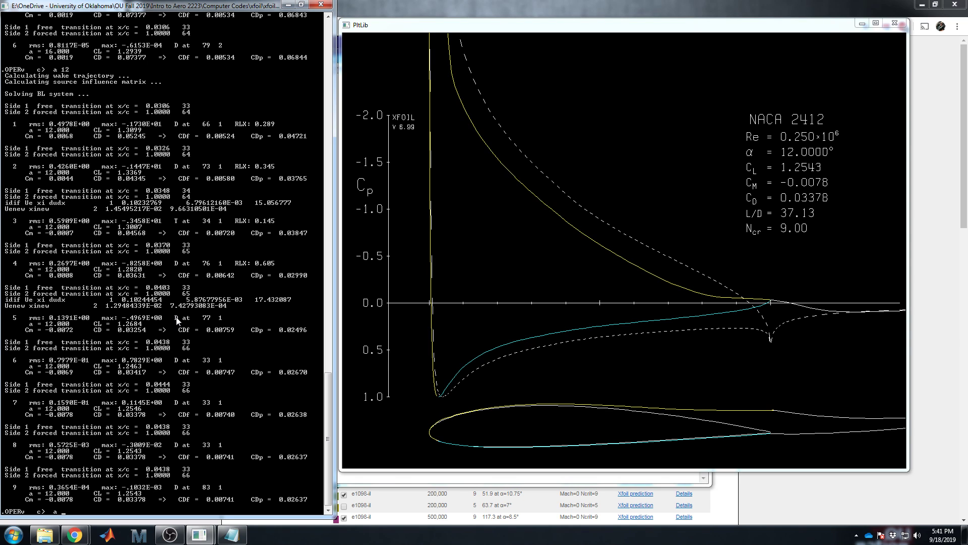
type(" 10")
key("Return")
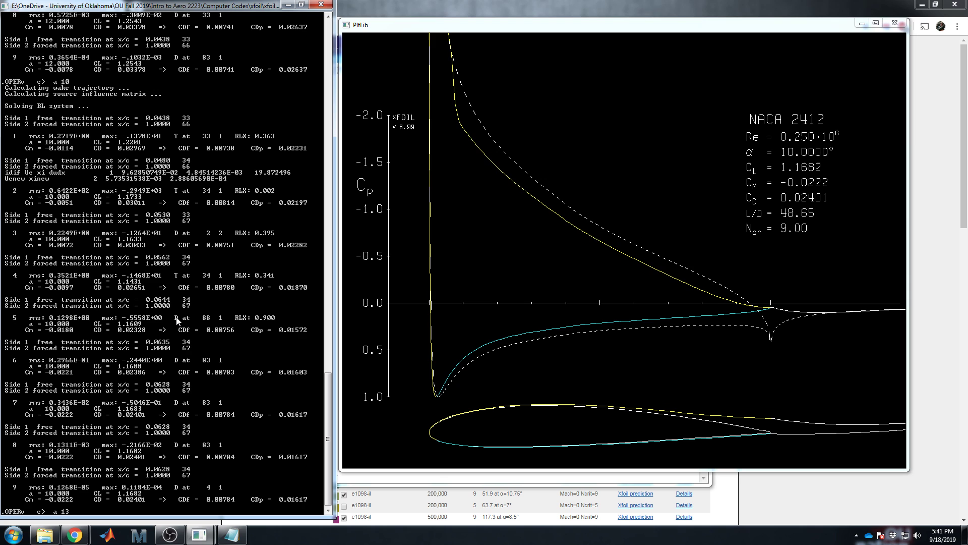
Step: Repeat the 13° viscous solve until it converges at CL 1.2917
key("Return")
key("Up")
key("Return")
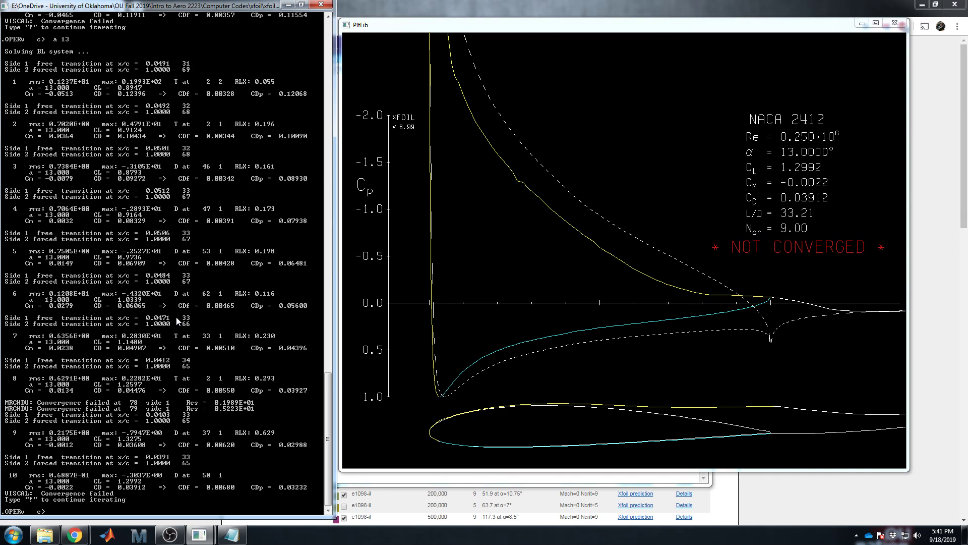
key("Up")
key("Return")
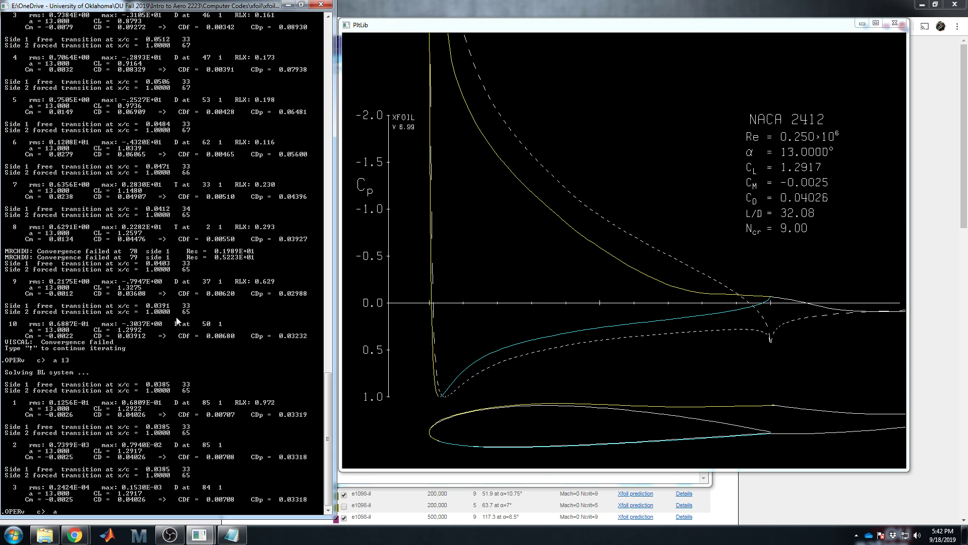
Step: Run 14° and then 15°, reaching CL 1.3164 at 15°
type("a 14")
key("Return")
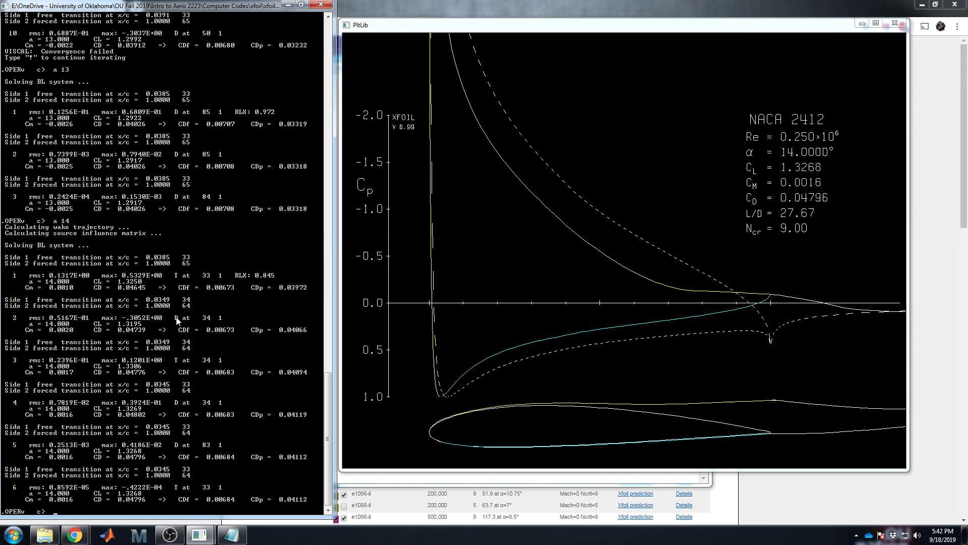
type("a 15")
key("Return")
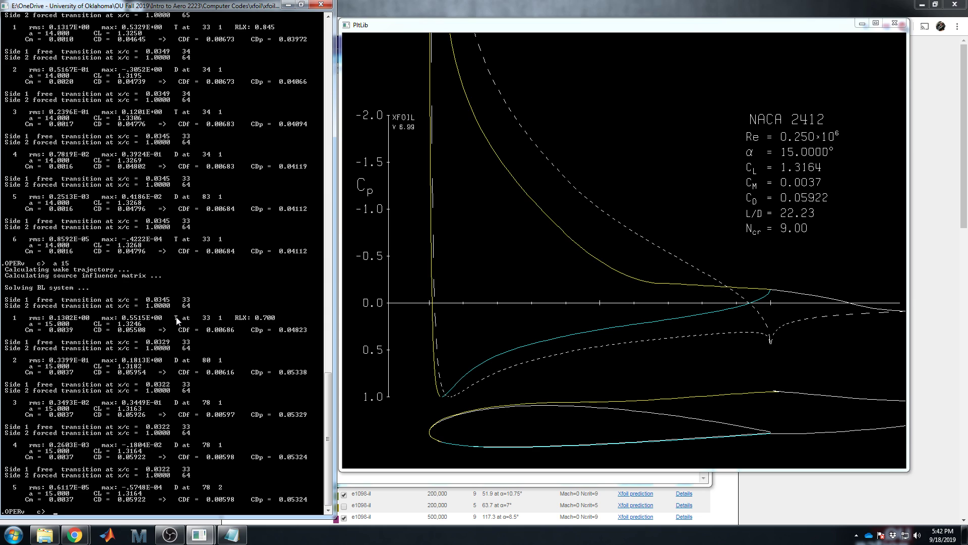
Step: Sweep NACA 2412 with aseq from 0° to 15° in 1° increments, overlaying all Cp curves
key("Return")
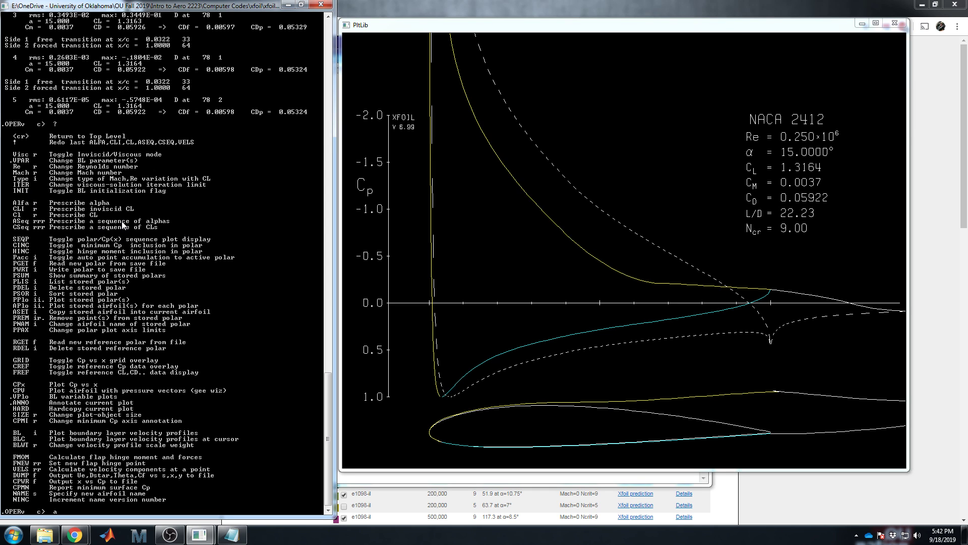
type("seq")
key("Return")
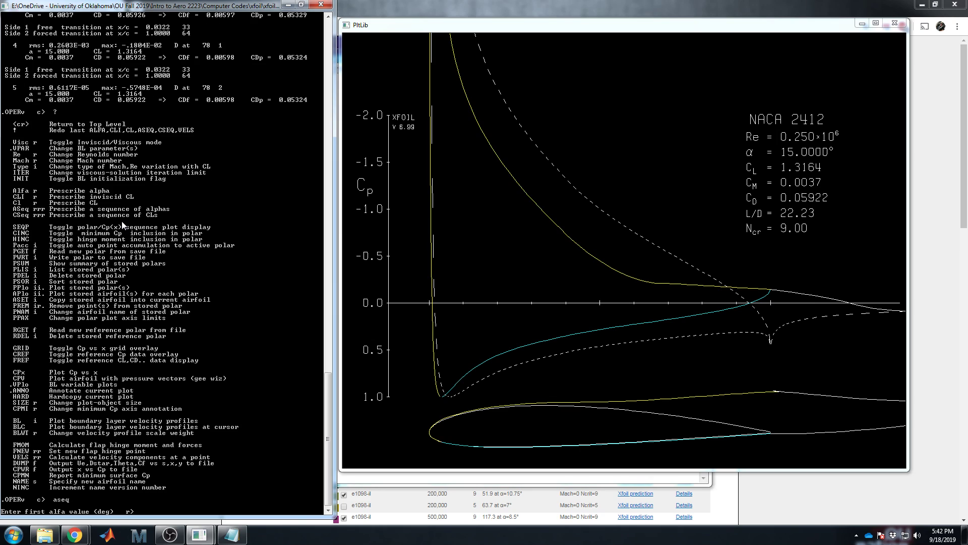
type("0")
key("Return")
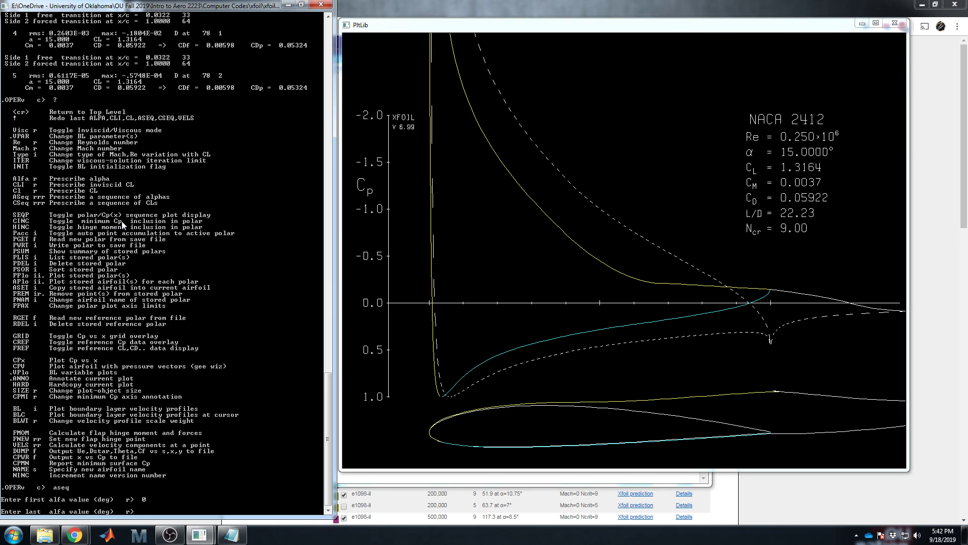
type("15")
key("Return")
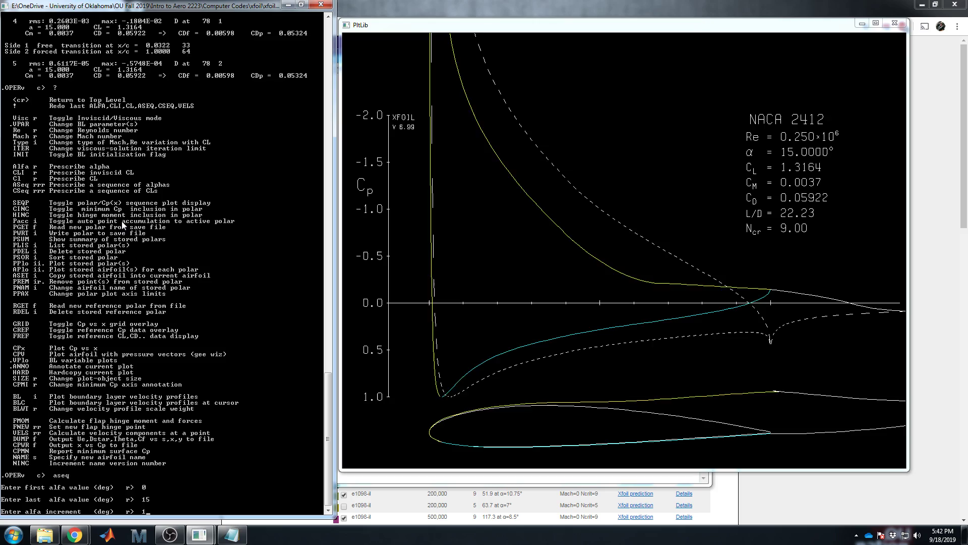
key("Return")
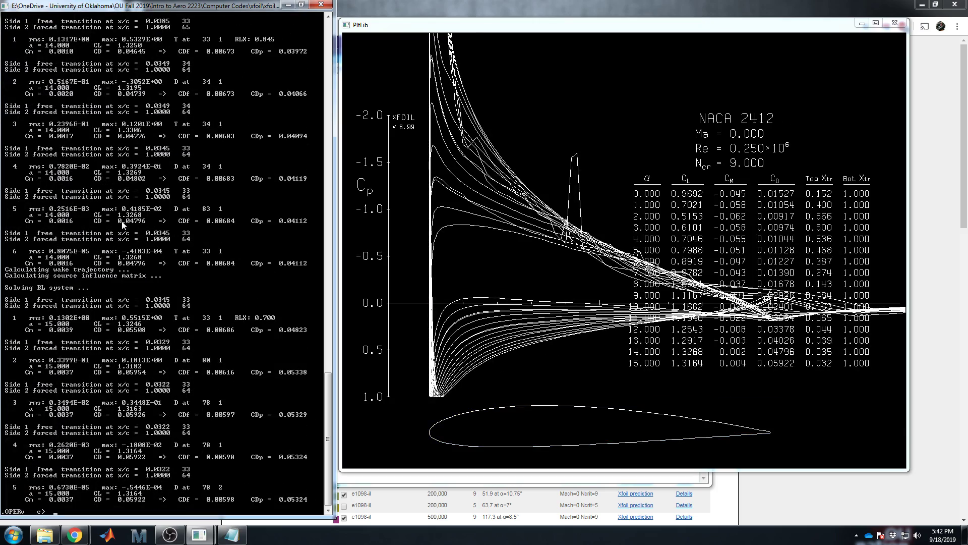
left_click(580, 221)
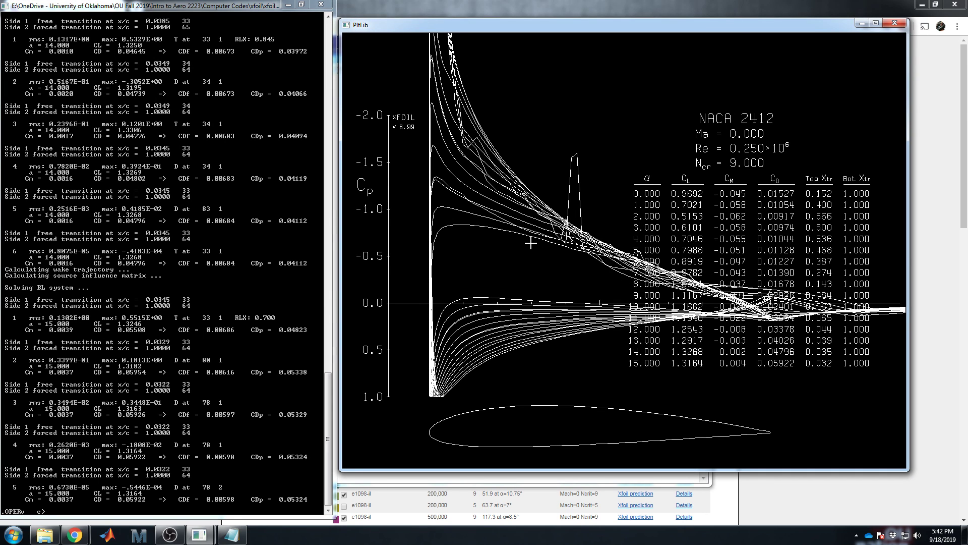
left_click(158, 329)
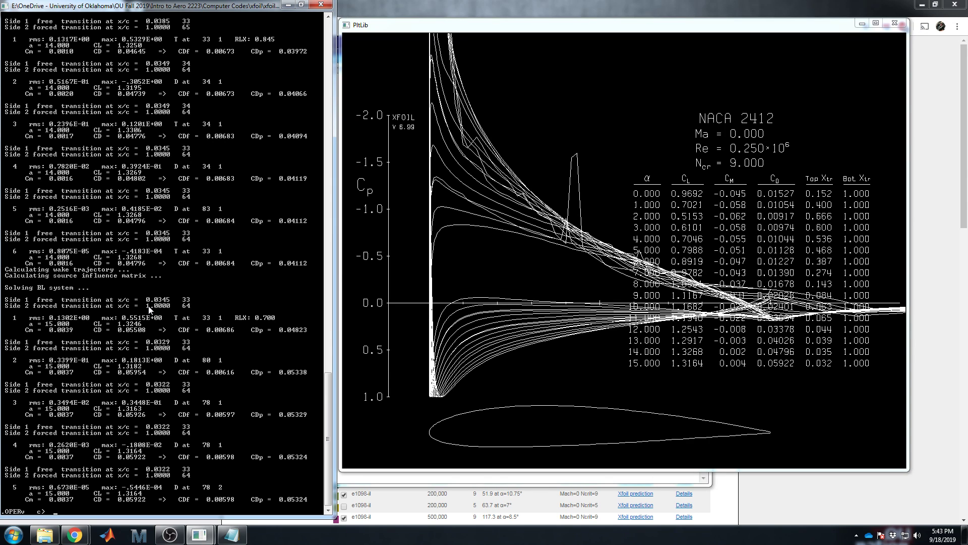
Step: Set the viscous iteration limit to 400 with ITER and enter aseq 0 15 1
type("?")
key("Return")
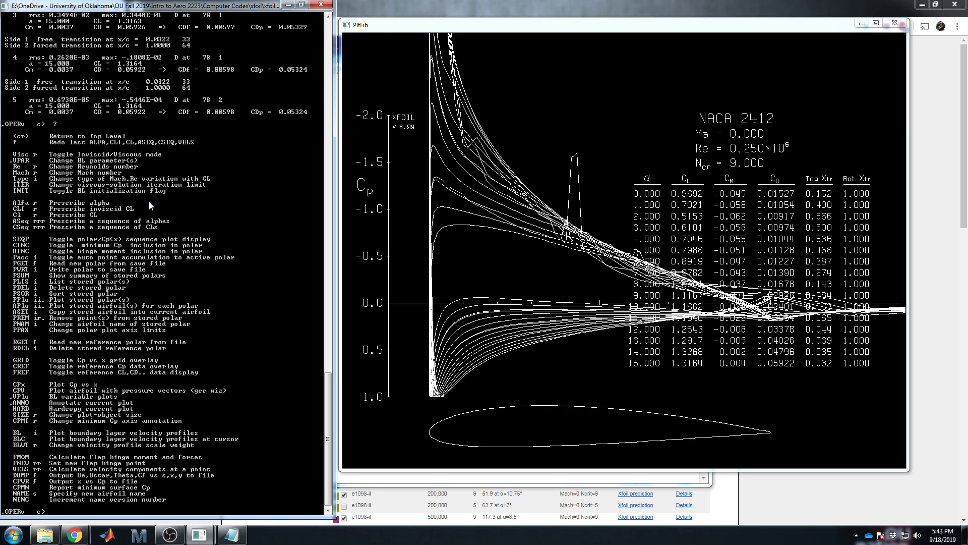
type("iter")
key("Return")
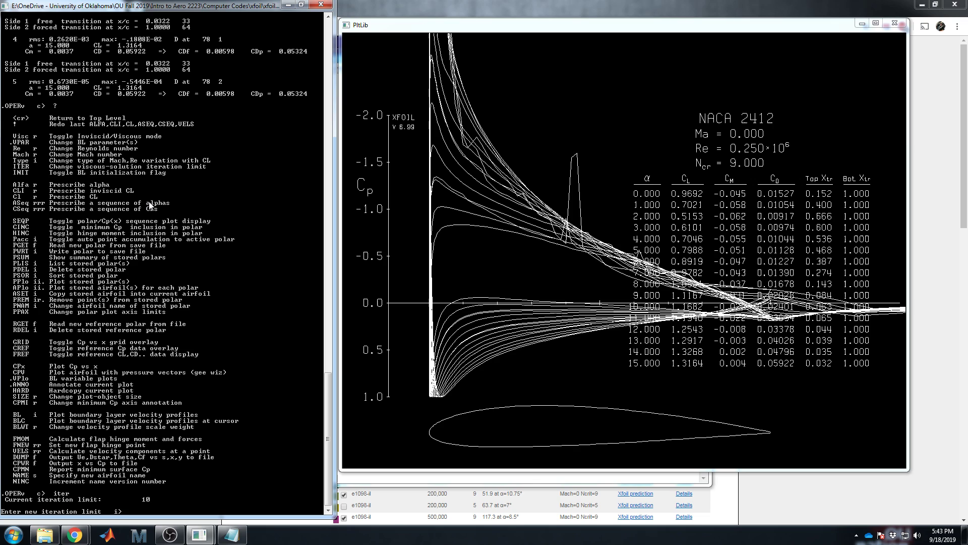
type("400")
key("Return")
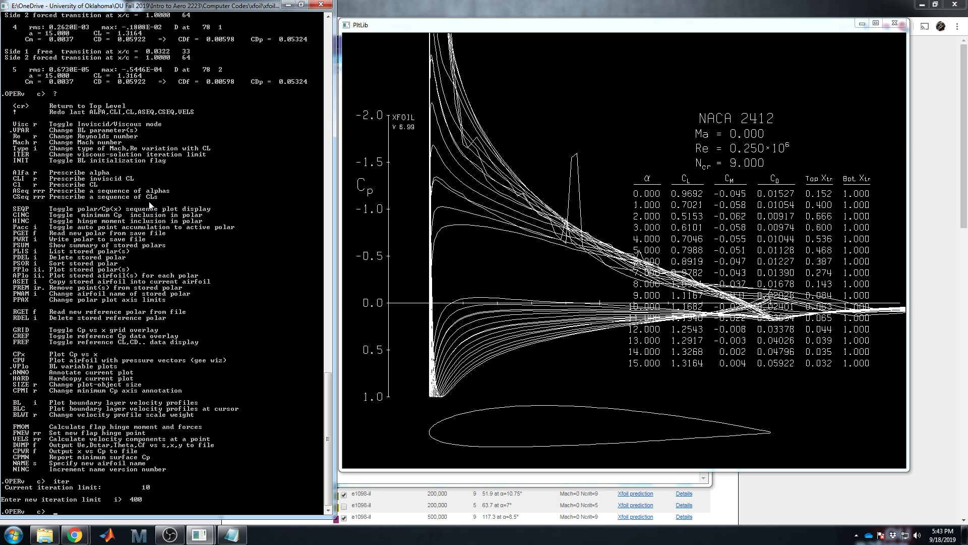
type("aseq 0 15 1")
Step: Rerun the aseq 0 15 1 sweep and list the OPER menu commands
key("Return")
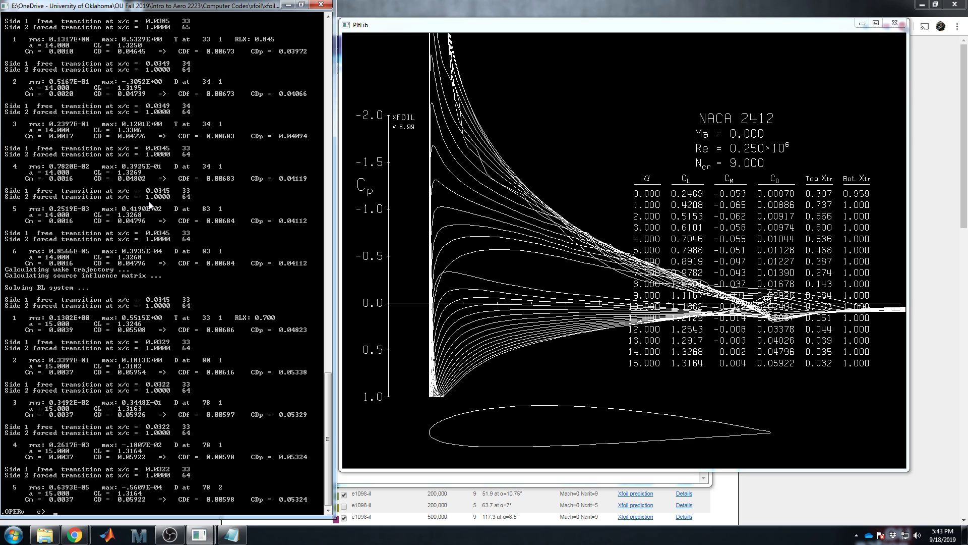
left_click(579, 98)
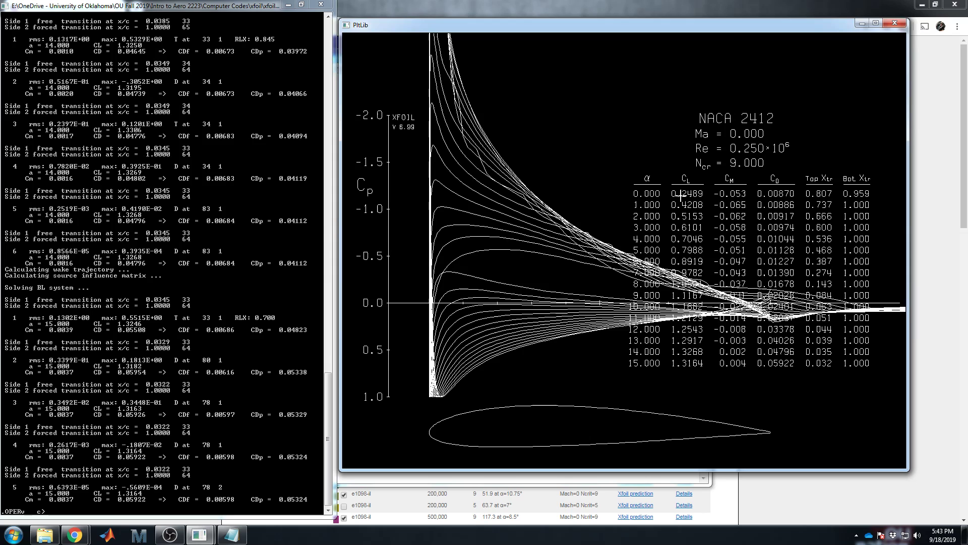
left_click(208, 352)
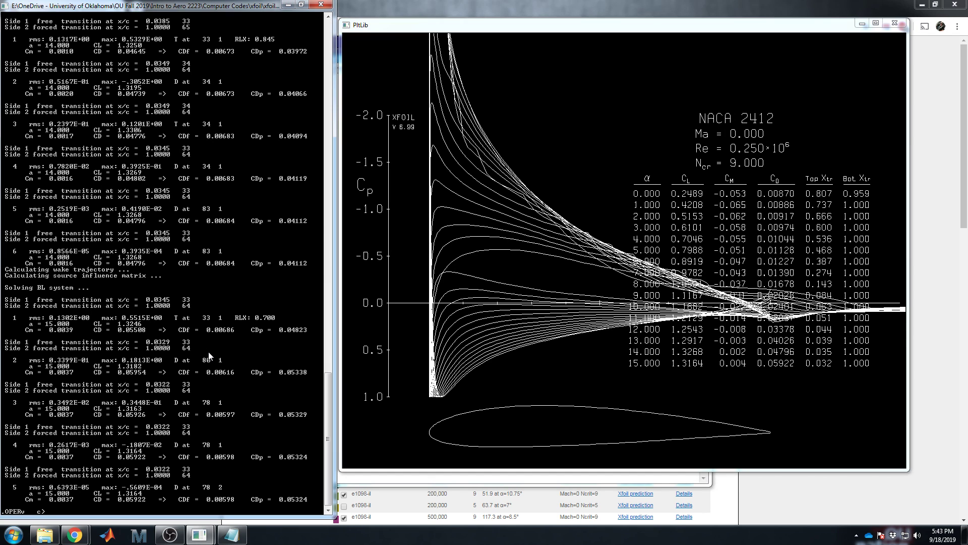
type("?")
key("Return")
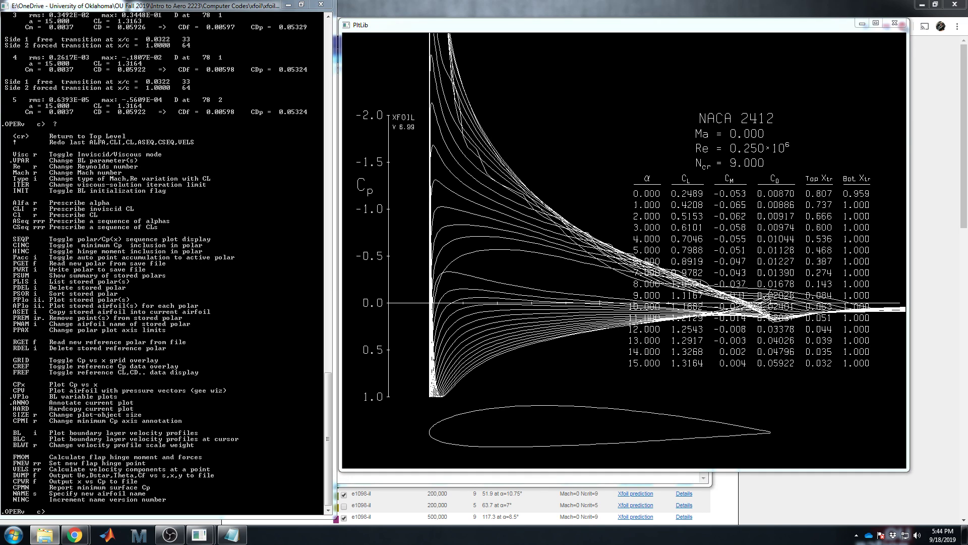
Step: Turn on PACC polar accumulation saving to example.txt with no dump file
left_click(252, 376)
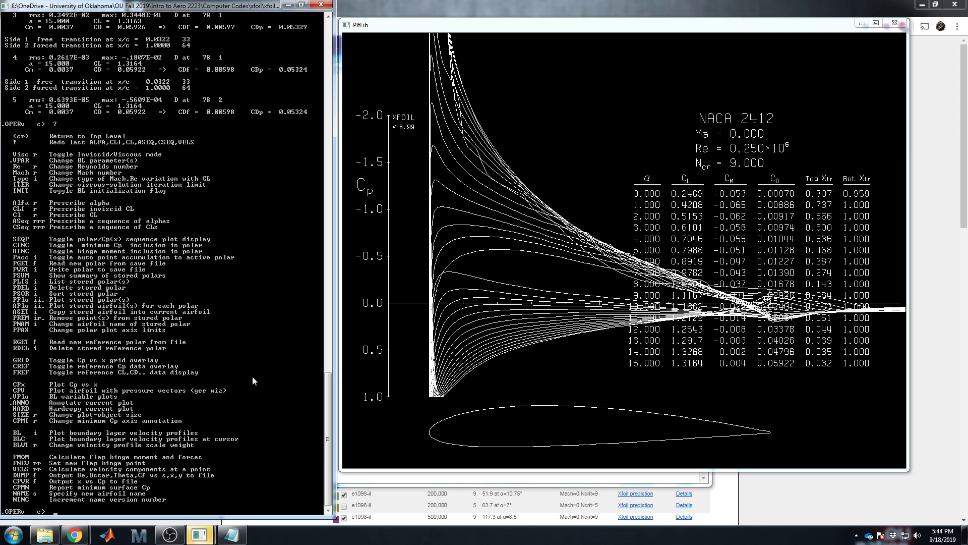
type("pacc")
key("Return")
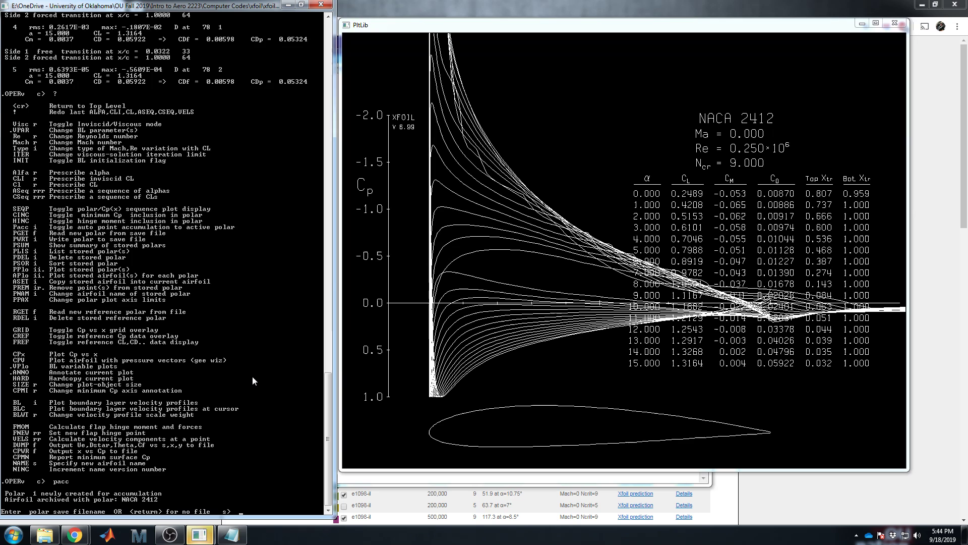
type("exa")
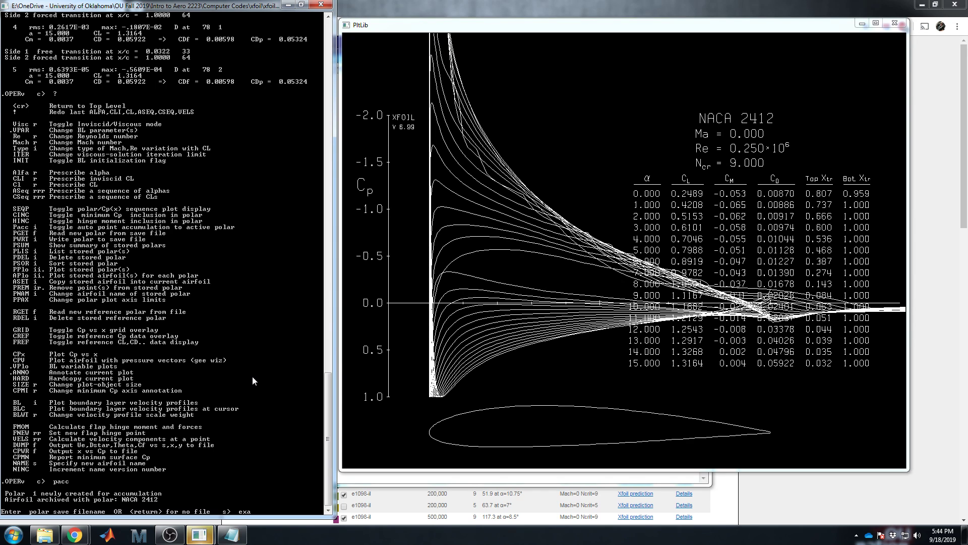
type("mple.txt")
key("Return")
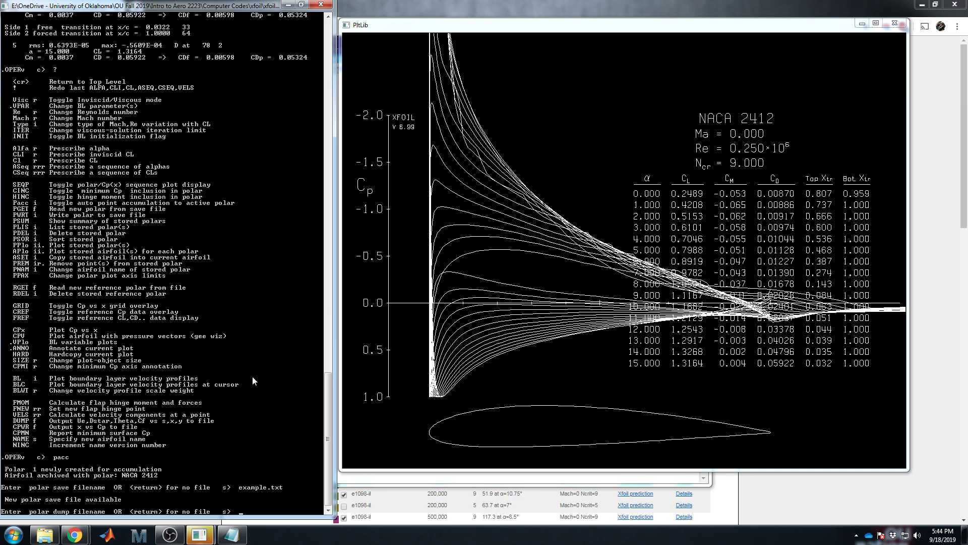
key("Return")
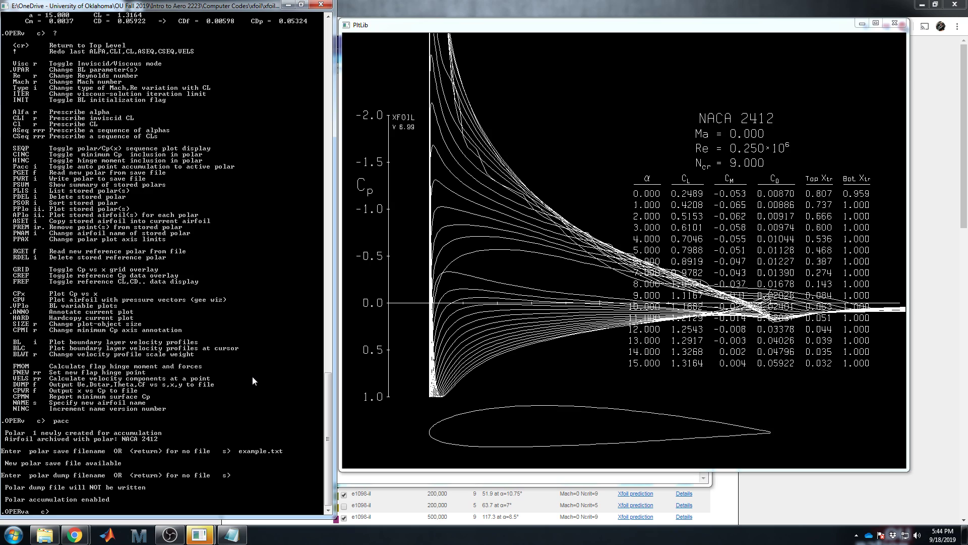
Step: Rerun the 0–15° sweep so every point is saved, ending at CL 1.3164
type("aseq")
key("BackSpace")
key("BackSpace")
key("BackSpace")
key("BackSpace")
type("?")
key("Up")
key("Up")
key("Up")
key("Up")
key("Return")
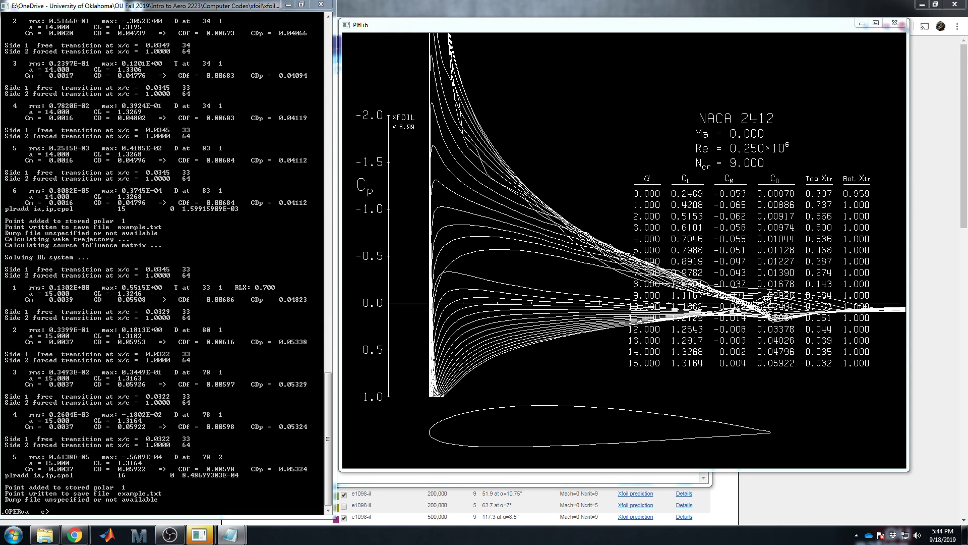
Step: Open example.txt in Notepad and highlight the polar title, Re value and column headers
left_click(230, 534)
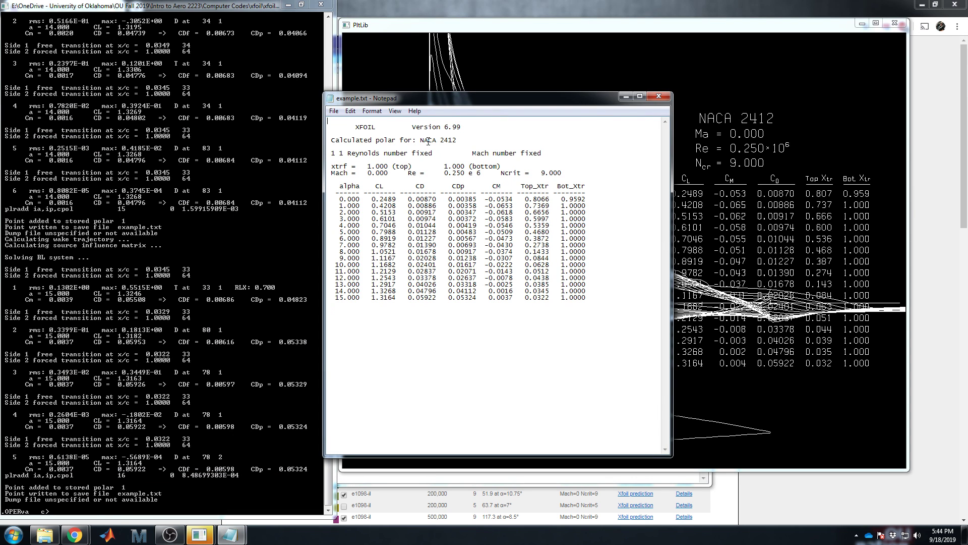
left_click_drag(333, 143, 475, 139)
left_click(475, 139)
left_click_drag(440, 173, 484, 173)
left_click_drag(346, 172, 401, 173)
left_click_drag(339, 186, 594, 298)
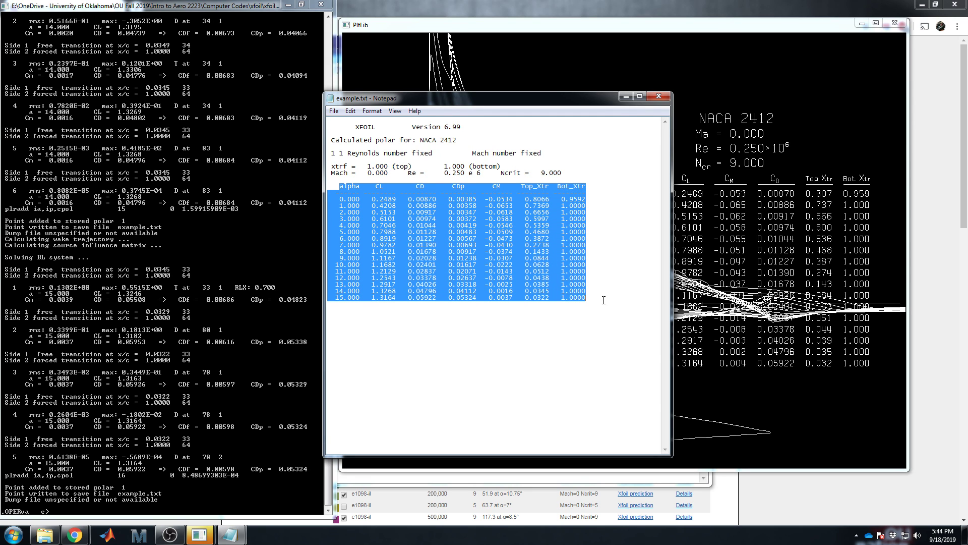
left_click(357, 222)
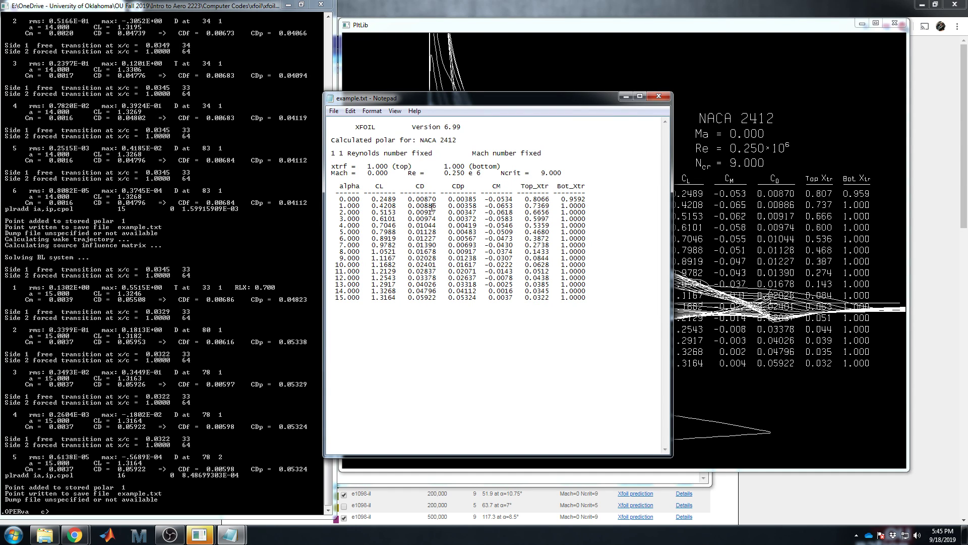
Step: Highlight the drag values at 0° and 15° and the Top_Xtr column, then shift the window left
left_click_drag(408, 199, 478, 200)
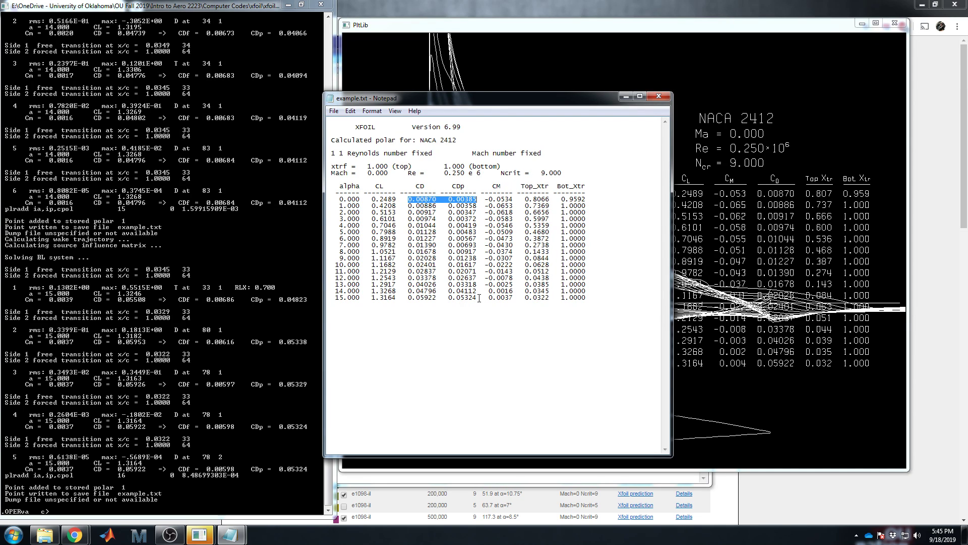
left_click_drag(478, 297, 408, 296)
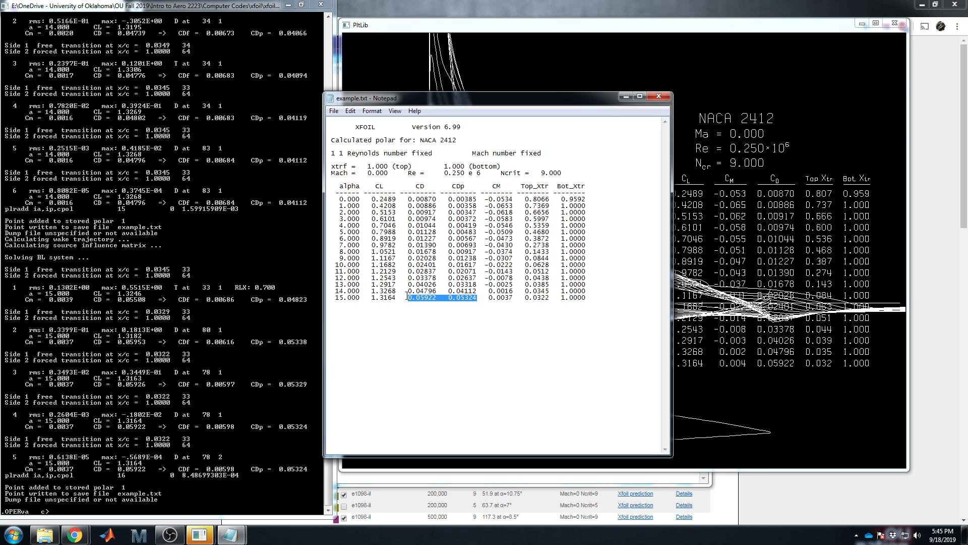
left_click(421, 288)
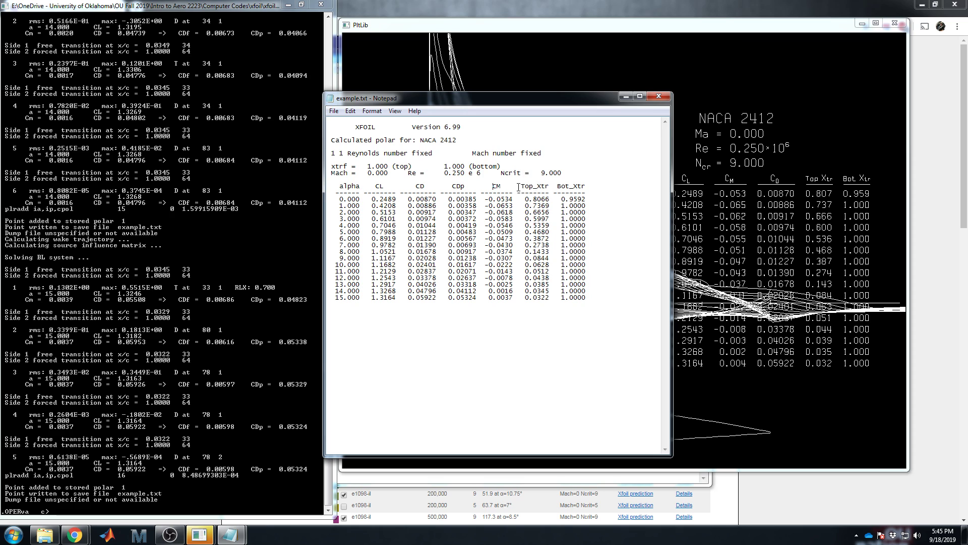
left_click_drag(518, 187, 600, 278)
left_click(601, 280)
left_click_drag(557, 96, 338, 108)
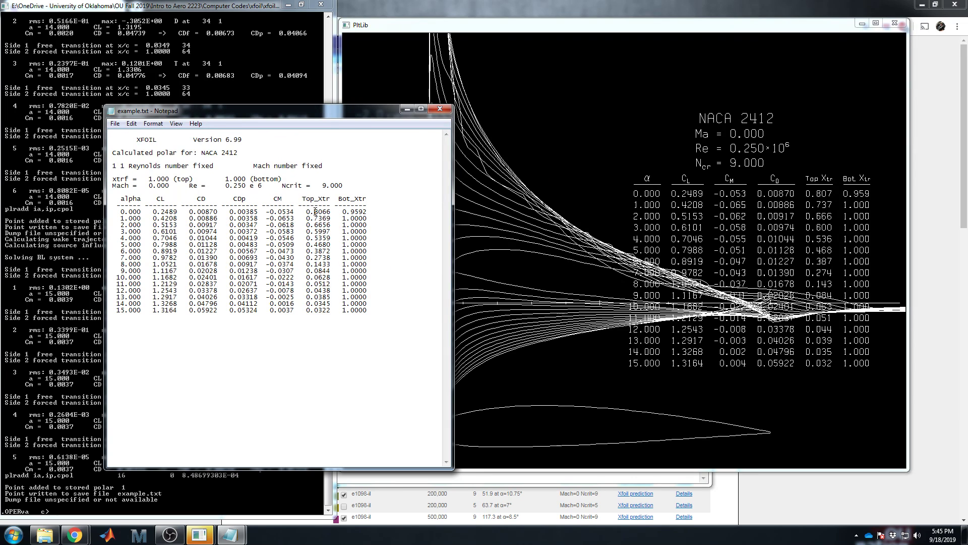
left_click_drag(314, 211, 332, 210)
left_click(306, 272)
left_click_drag(306, 290, 334, 310)
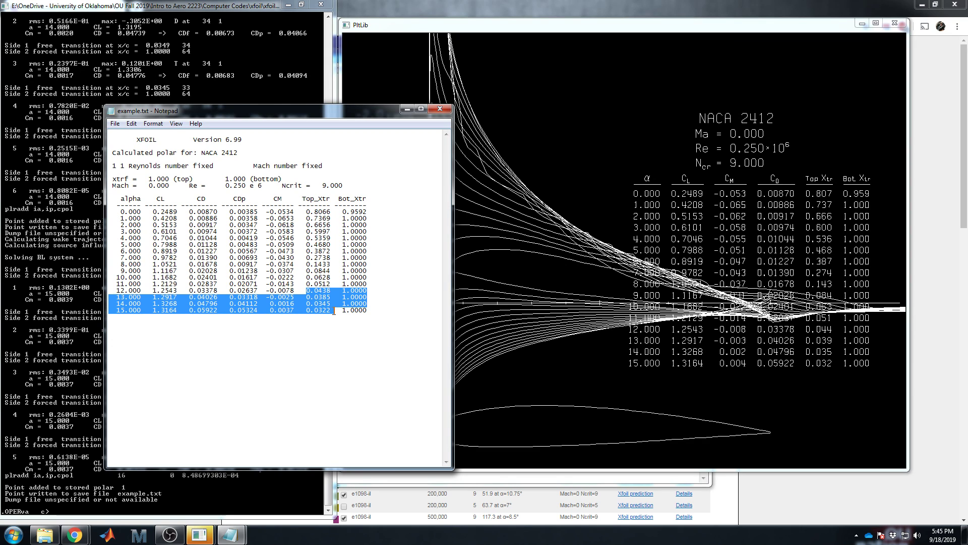
left_click(333, 310)
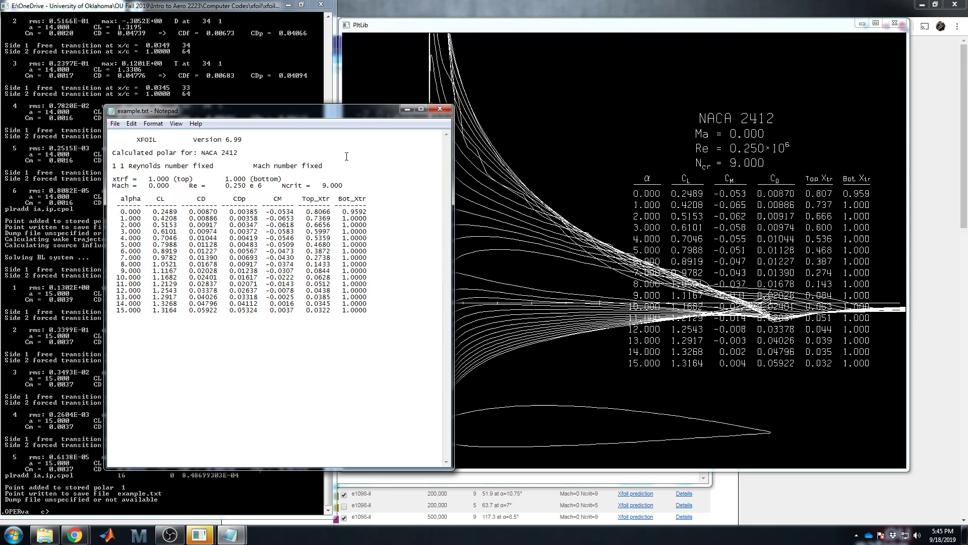
left_click_drag(349, 114, 630, 141)
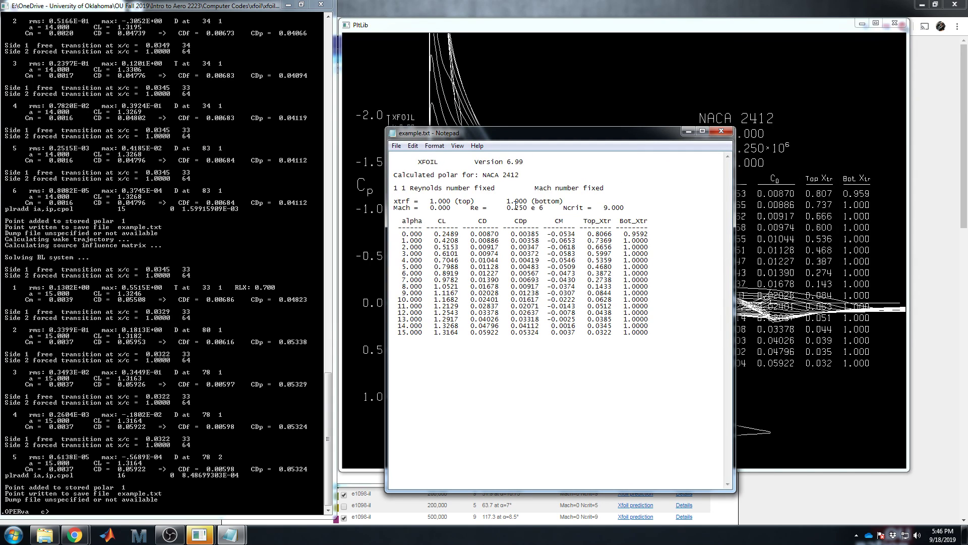
Step: Close example.txt, list top-level commands, re-enter OPER showing Polar 1, then return to top level
left_click(721, 131)
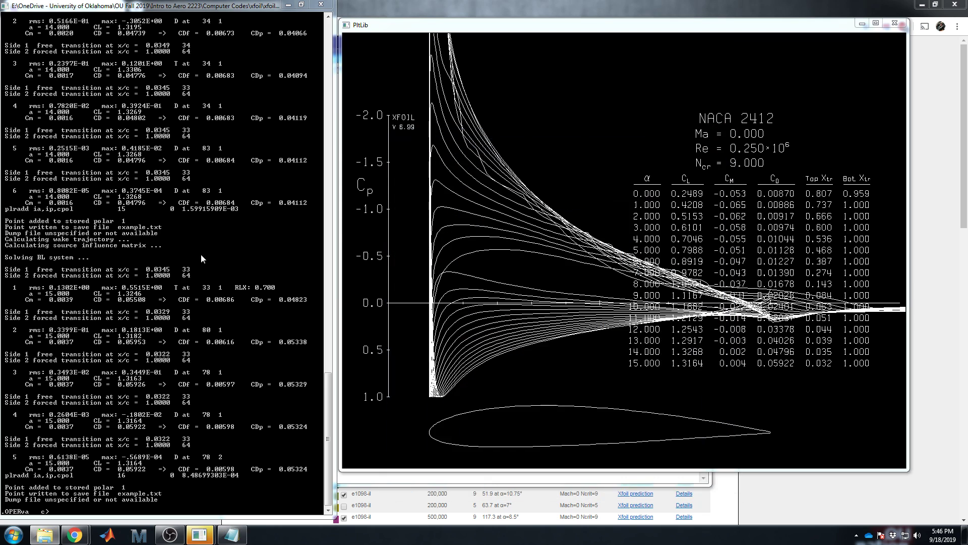
key("Return")
key("Return")
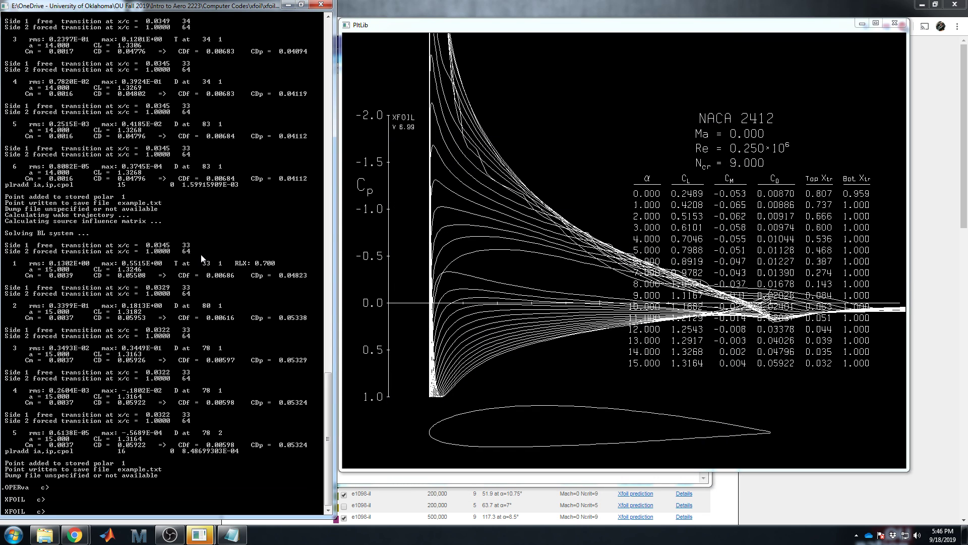
type("?")
key("Return")
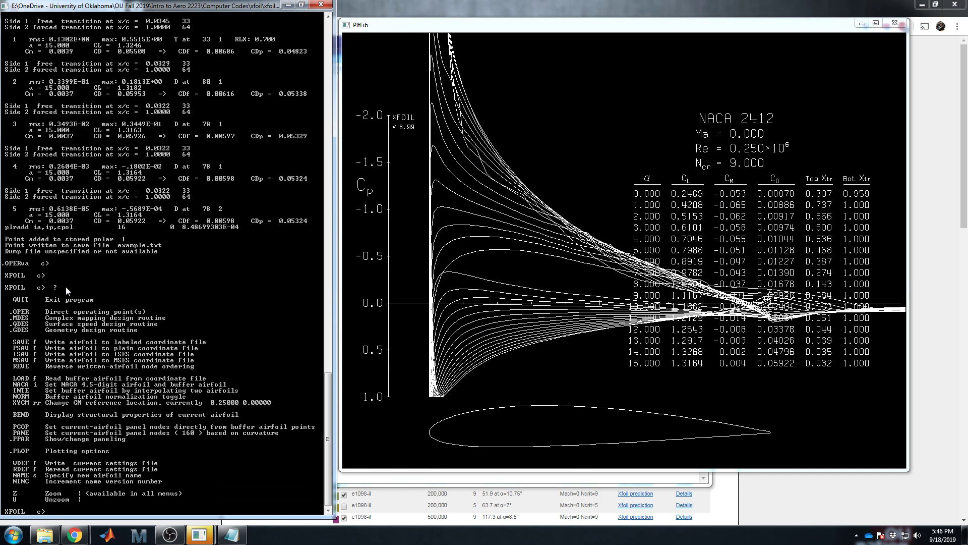
type("oper")
key("Return")
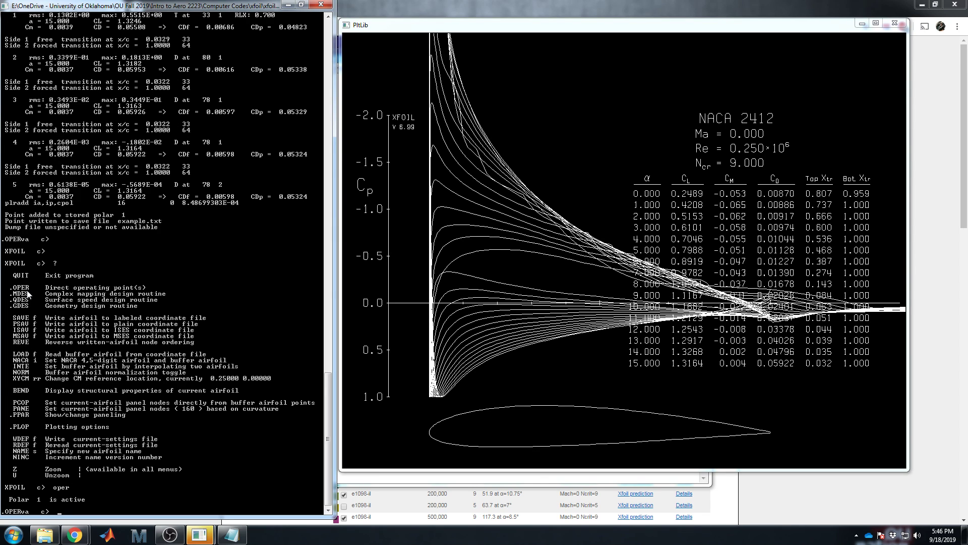
key("Return")
key("Return")
key("Return")
key("Return")
key("Return")
key("Return")
key("Return")
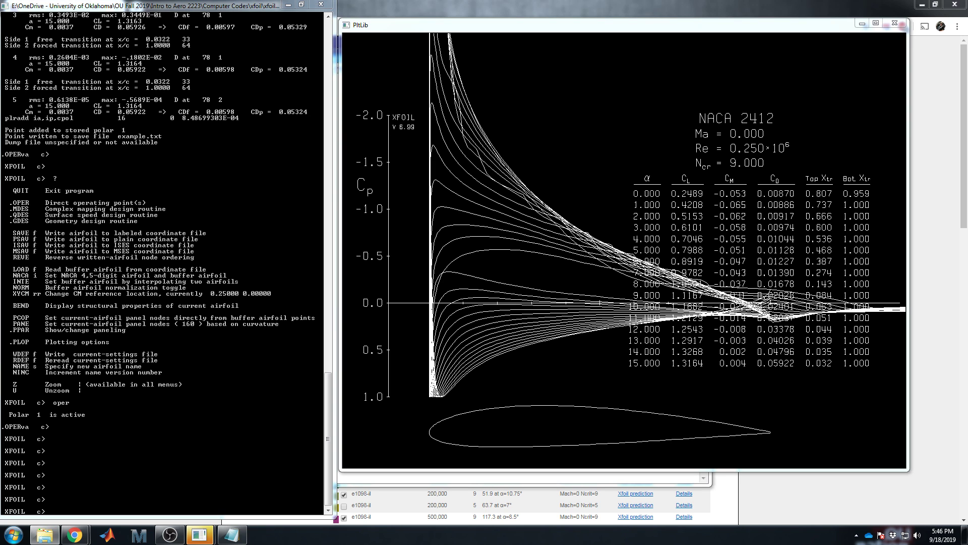
Step: Scroll through the sd7062.dat coordinates in WordPad, then close the file
left_click_drag(346, 101, 489, 116)
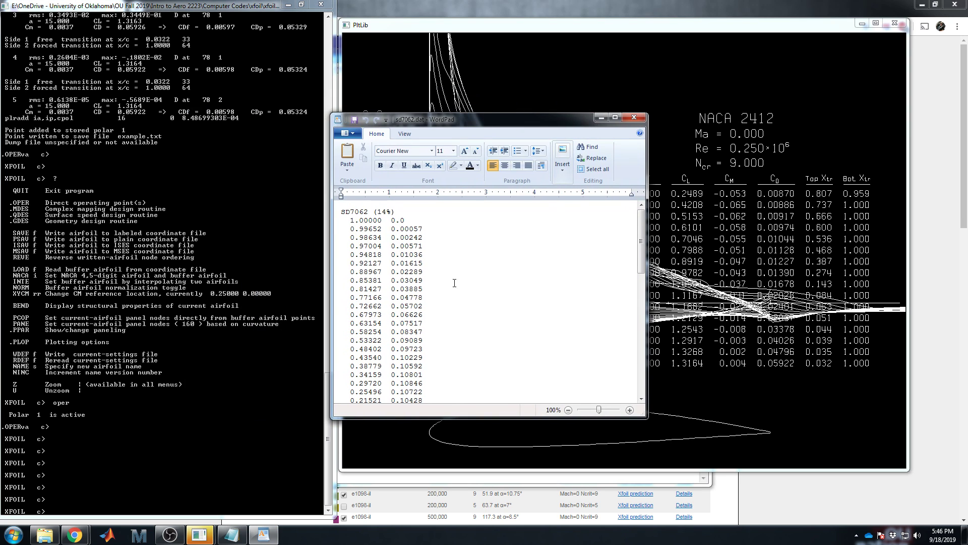
scroll(451, 282, "down", 20)
scroll(450, 300, "up", 20)
left_click(634, 117)
Step: Load the 61-point SD7062 (14%) airfoil from sd7062.dat and bring up GDES
left_click(189, 439)
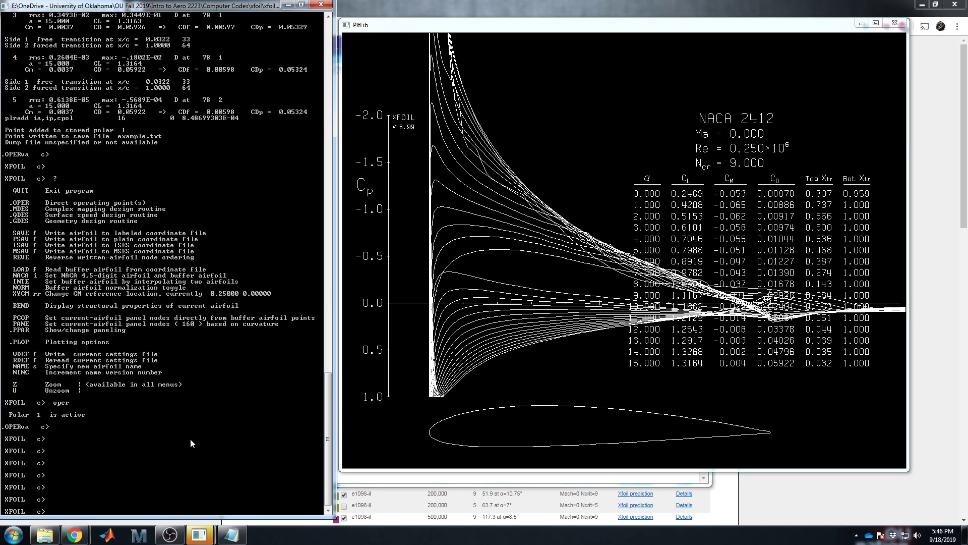
type("load sd7062.dat")
key("Return")
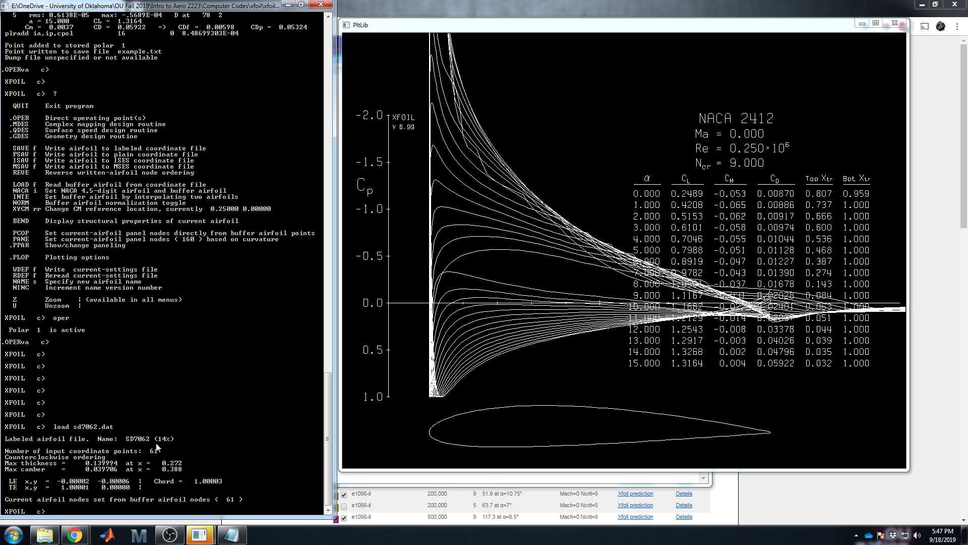
type("gdes")
Step: Display the SD7062 profile in GDES, then return to top level and enter OPER
key("Return")
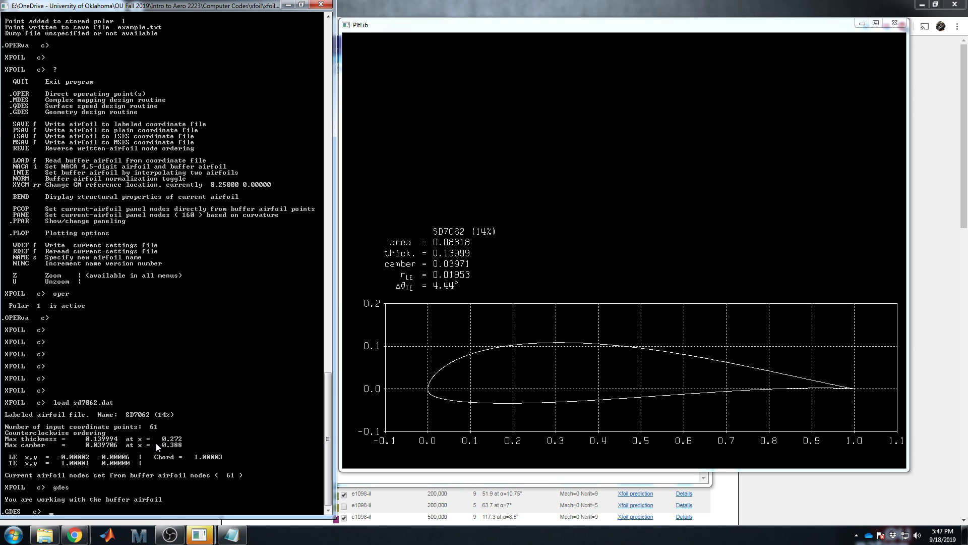
key("Return")
key("Return")
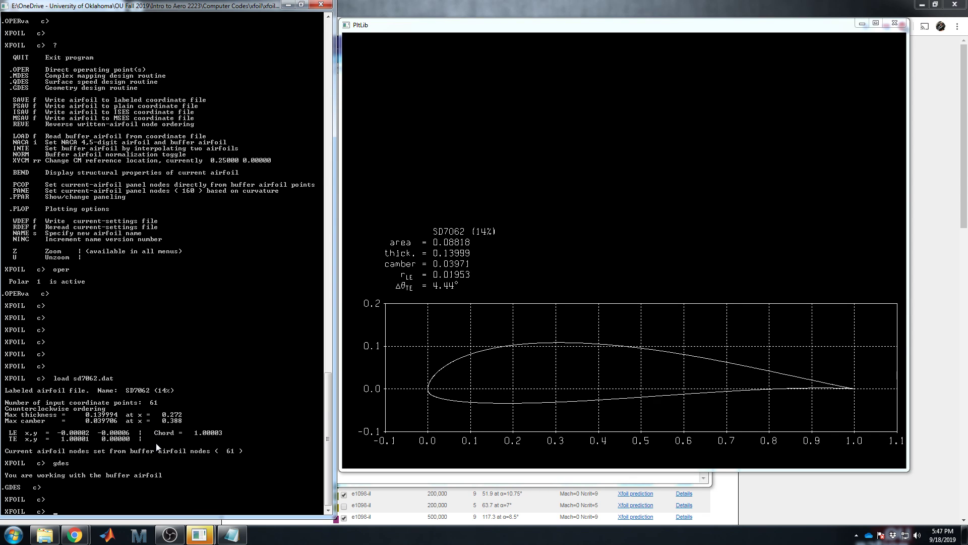
type("oper")
key("Return")
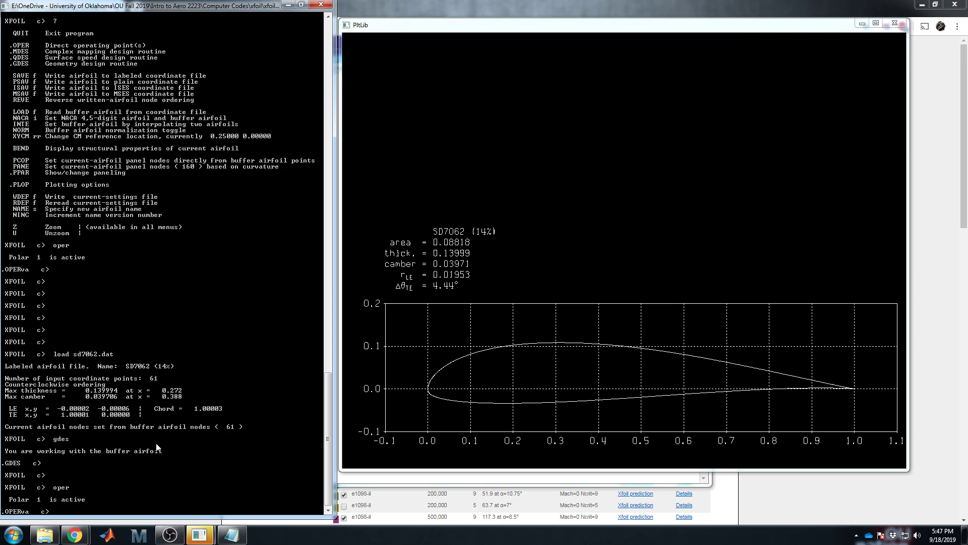
type("?")
Step: Attempt a Reynolds number change, then re-enter OPER and list the analysis commands
key("Return")
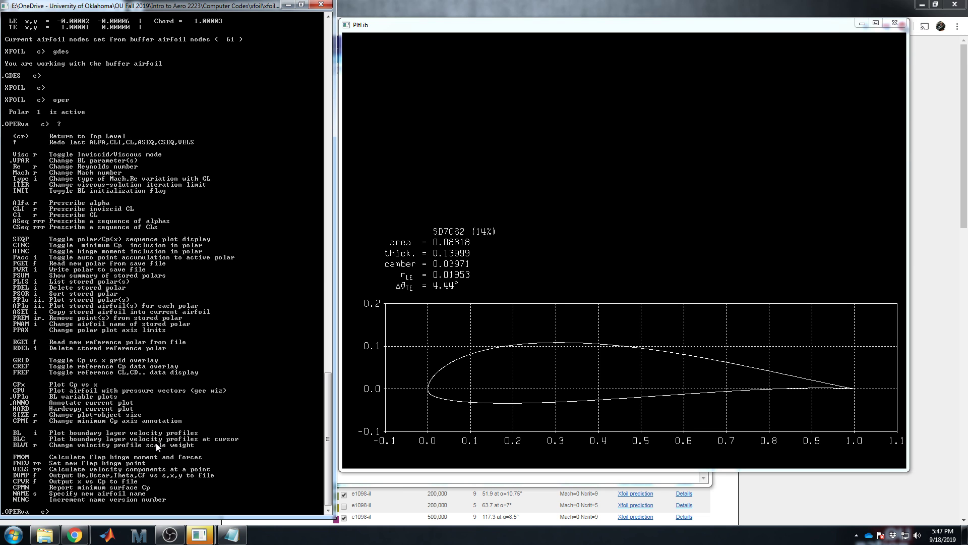
type("re")
key("Return")
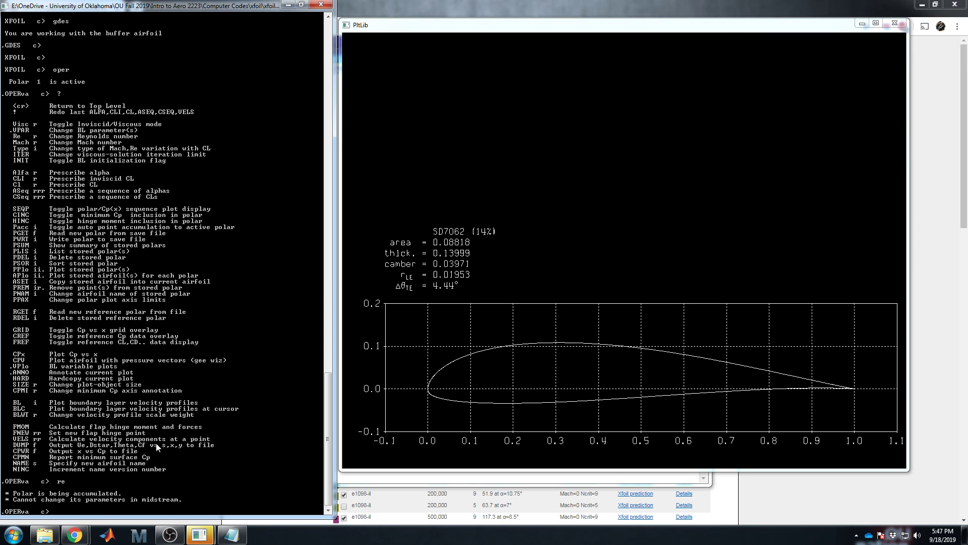
key("Return")
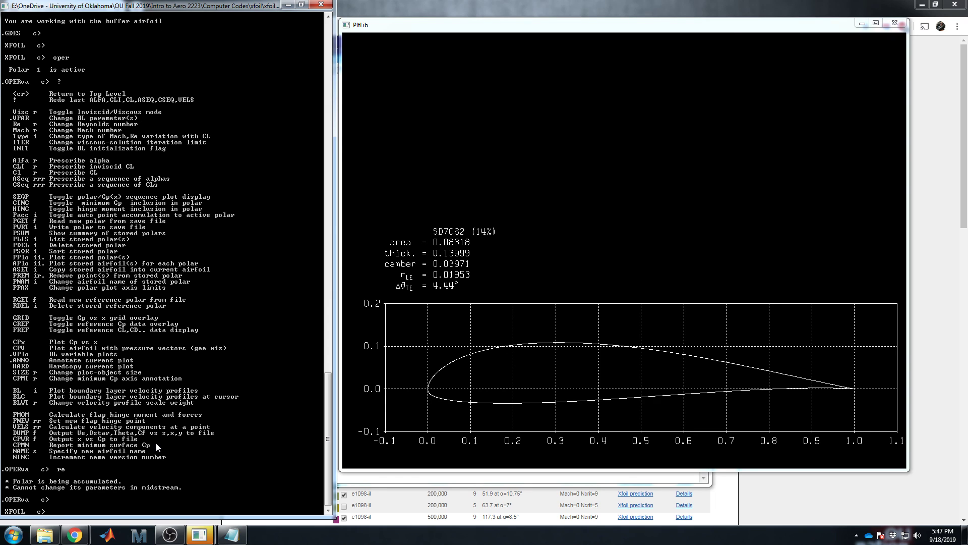
type("oper")
key("Return")
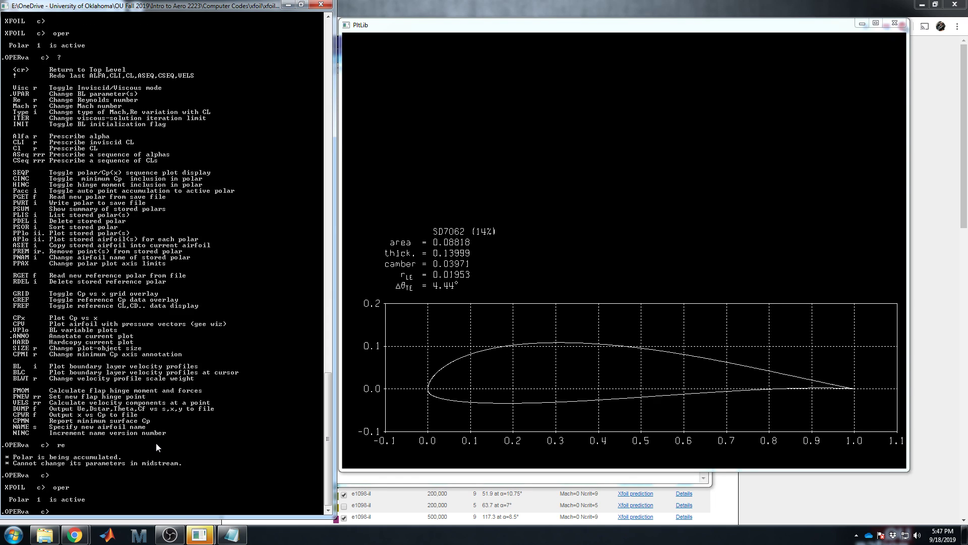
type("?")
key("Return")
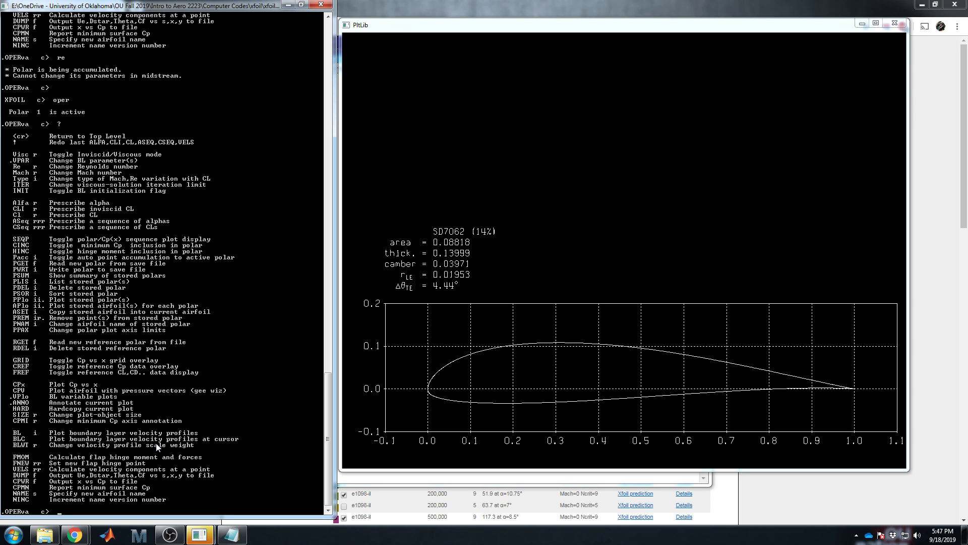
Step: Turn off polar accumulation with PACC and set Reynolds number to 150000
type("pacc")
key("Return")
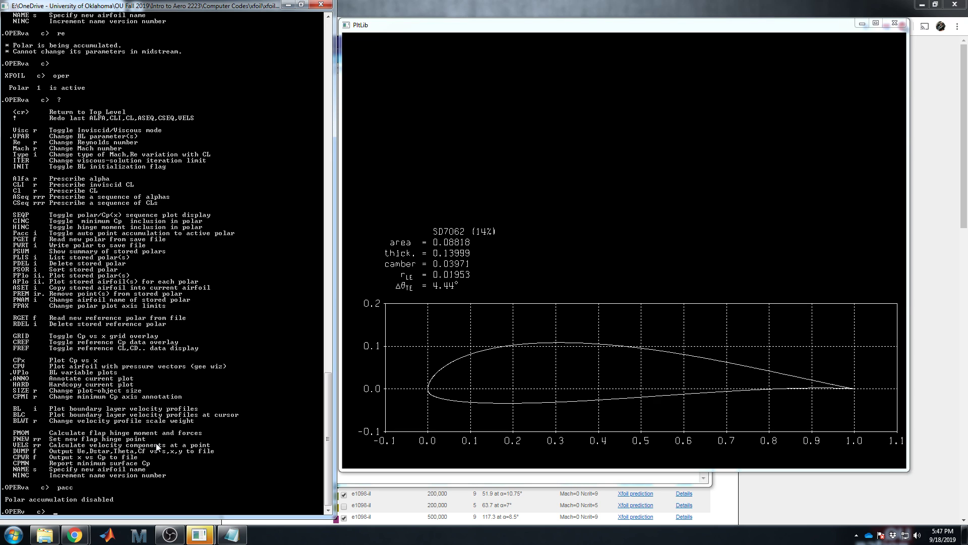
type("re")
key("Return")
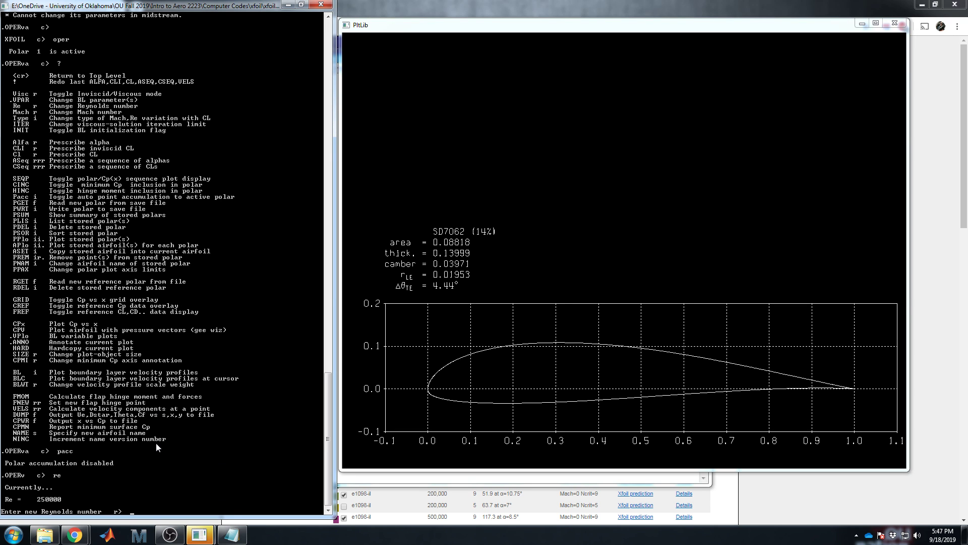
type("150000")
key("Return")
Step: Solve the SD7062 at α = 5° and set the iteration limit to 400
type("a")
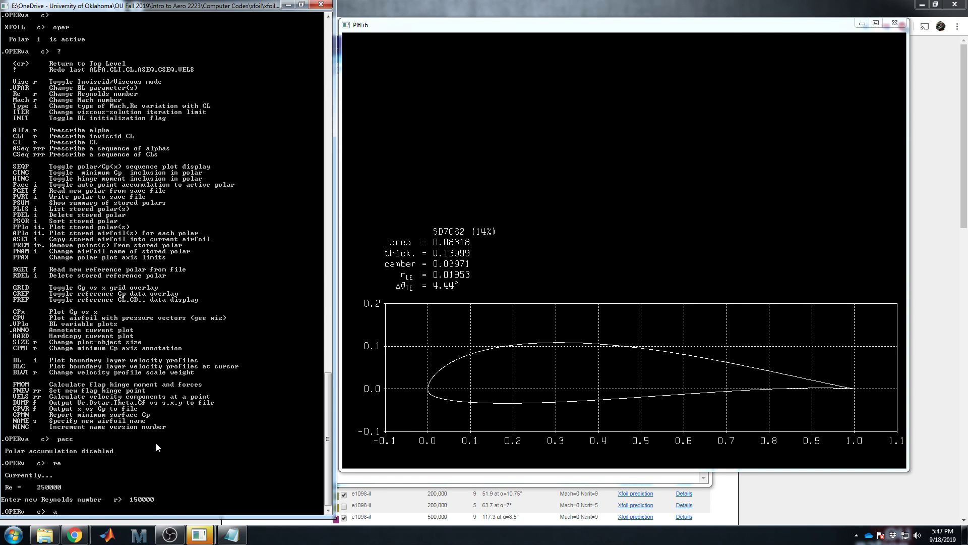
type(" 5")
key("Return")
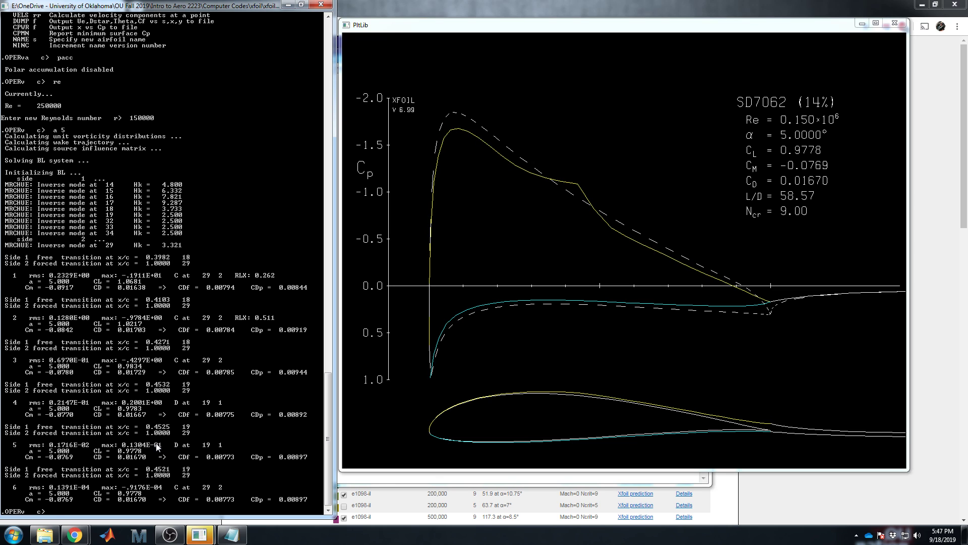
type("iter")
key("Return")
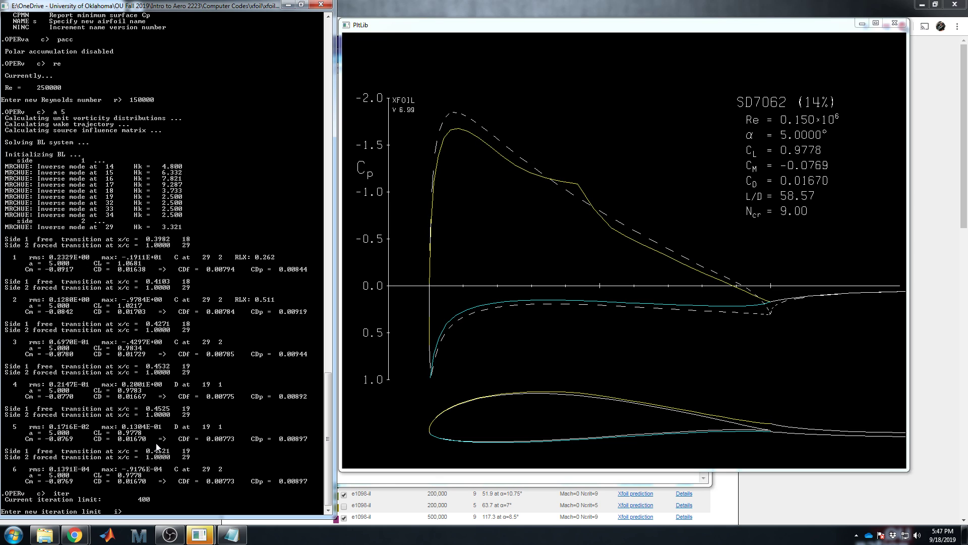
type("400")
key("Return")
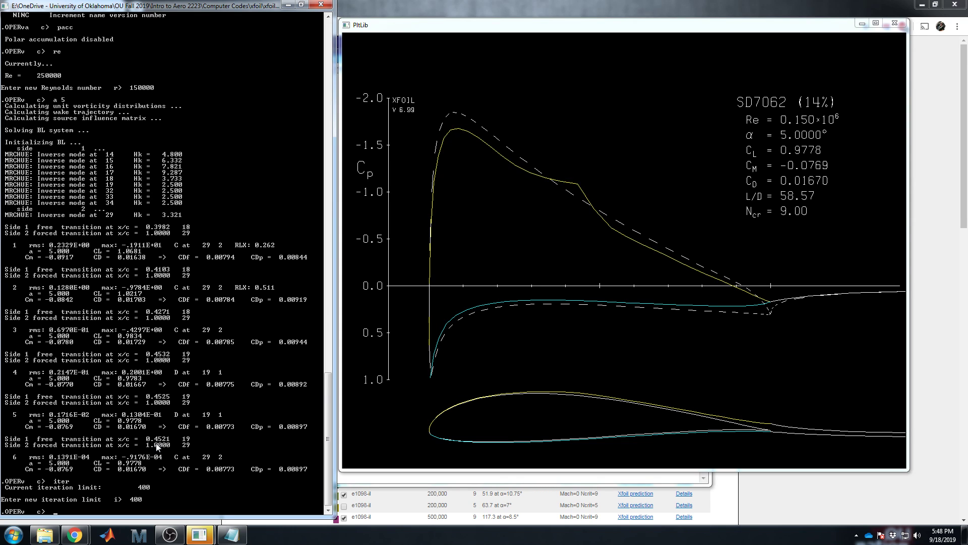
Step: Sweep α from 5° to 15°, then solve twice at 13° for CL 1.5329
type("eq 5 15")
key("Return")
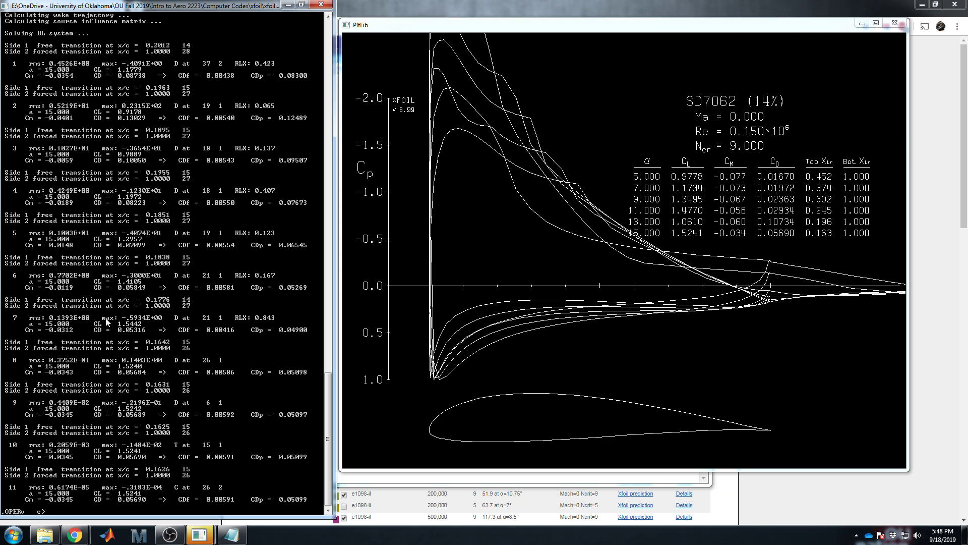
type("3")
key("Return")
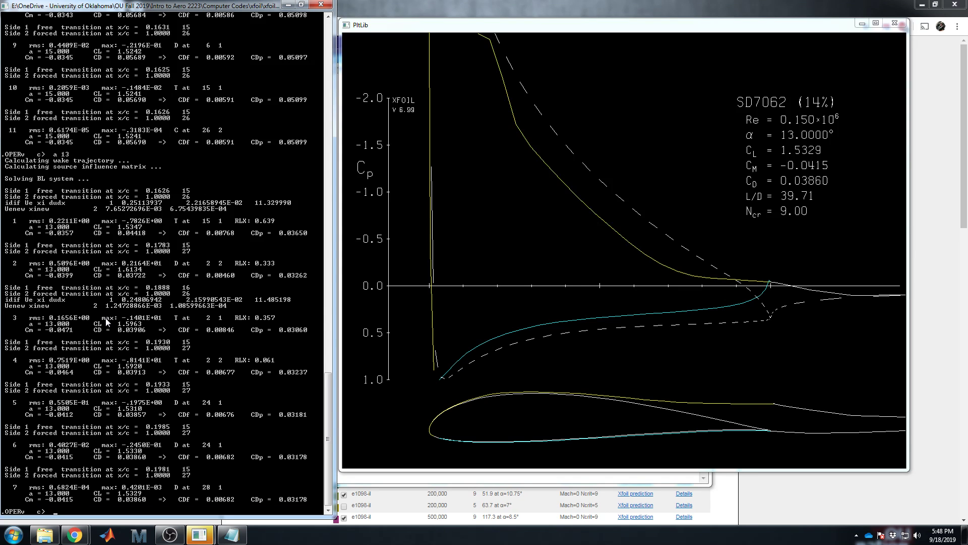
key("Up")
key("Return")
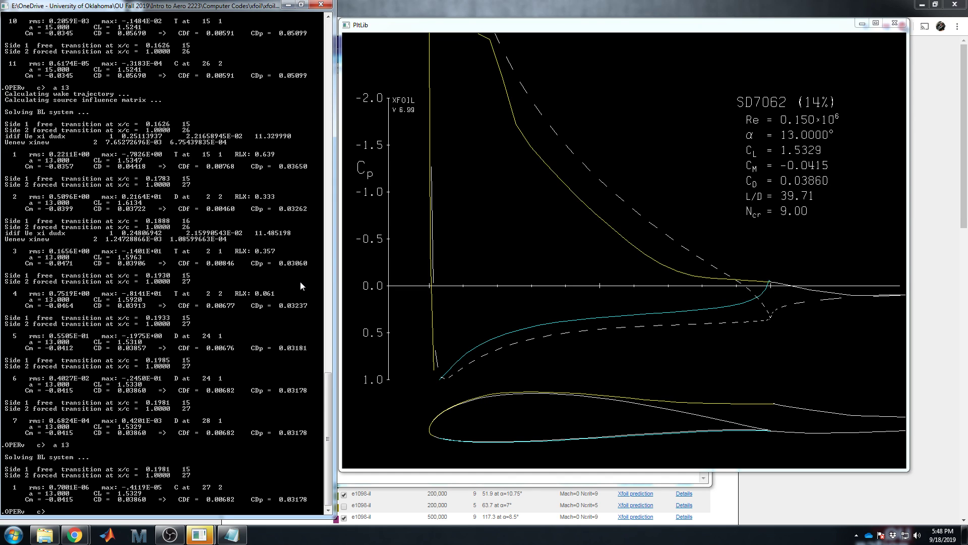
type("?")
key("Return")
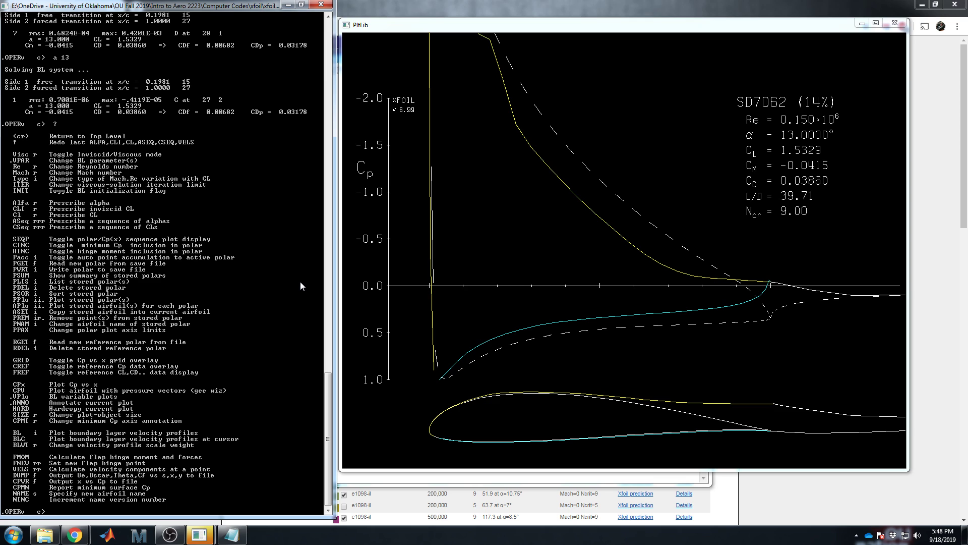
Step: Return to top level, enter GDES and list the geometry design commands
key("Return")
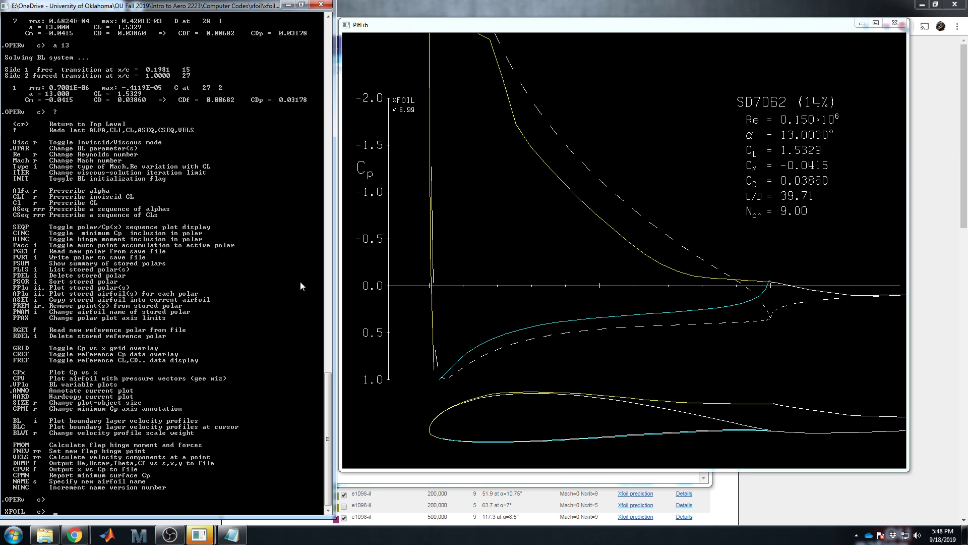
type("gdes")
key("Return")
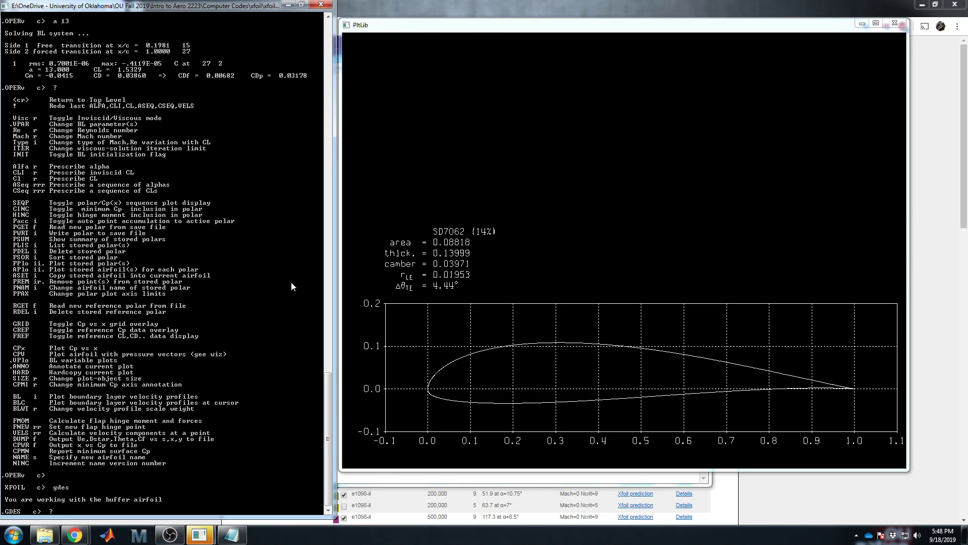
type("?")
key("Return")
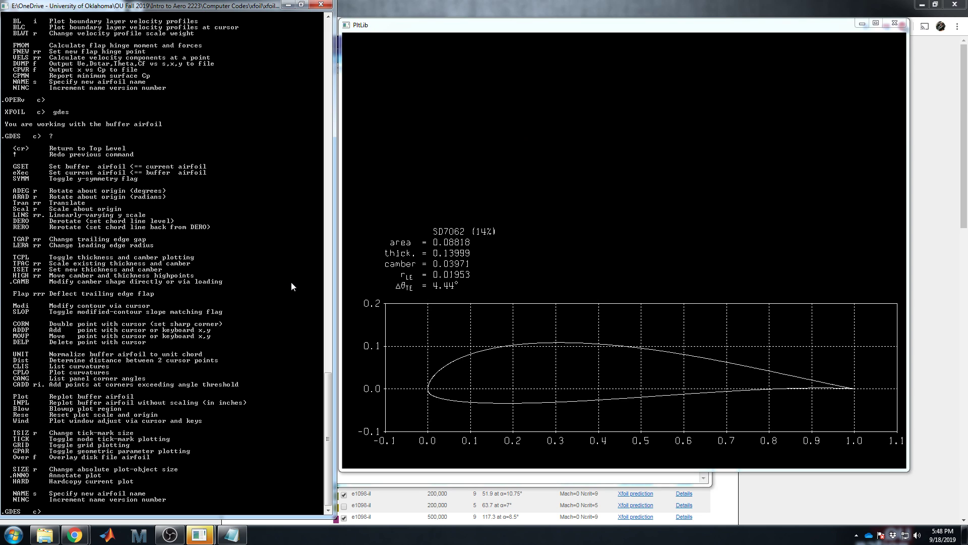
Step: Add a 20° down flap hinged at x = 0.8, y/t = 0.5
type("flap")
key("Return")
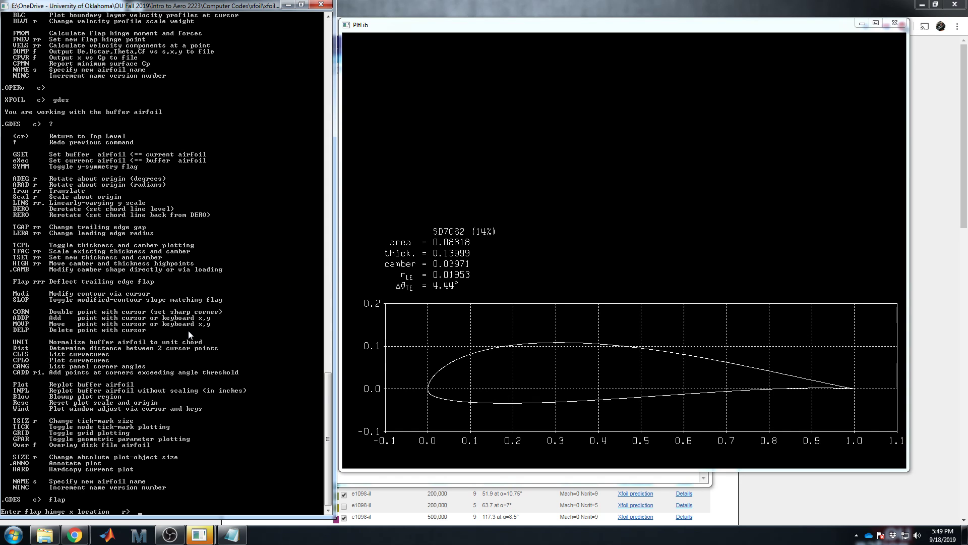
type("0.8")
key("Return")
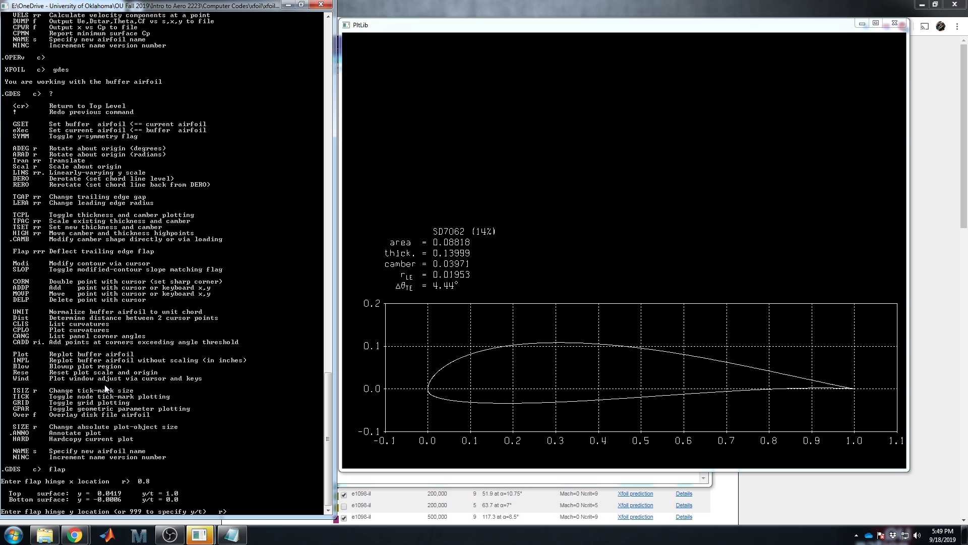
type("999")
key("Return")
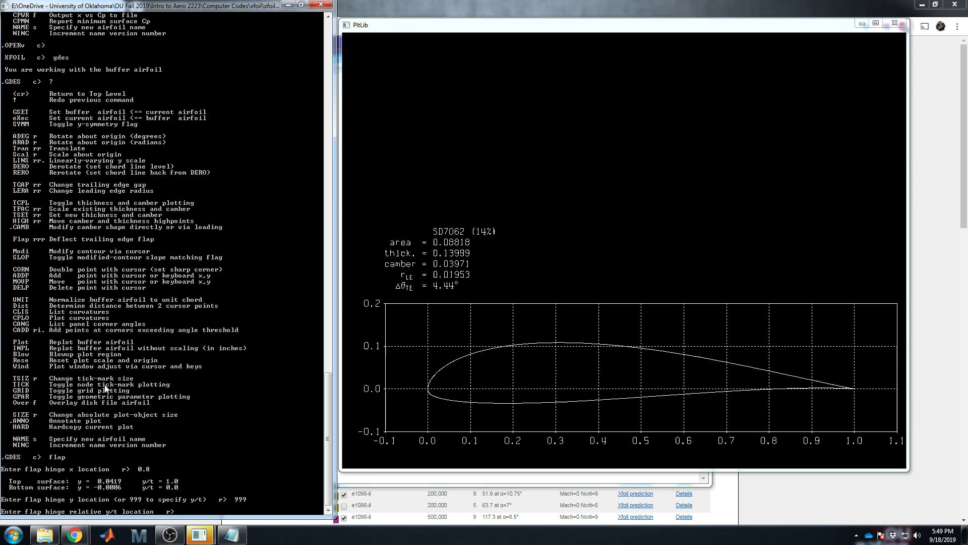
type(".5")
key("Return")
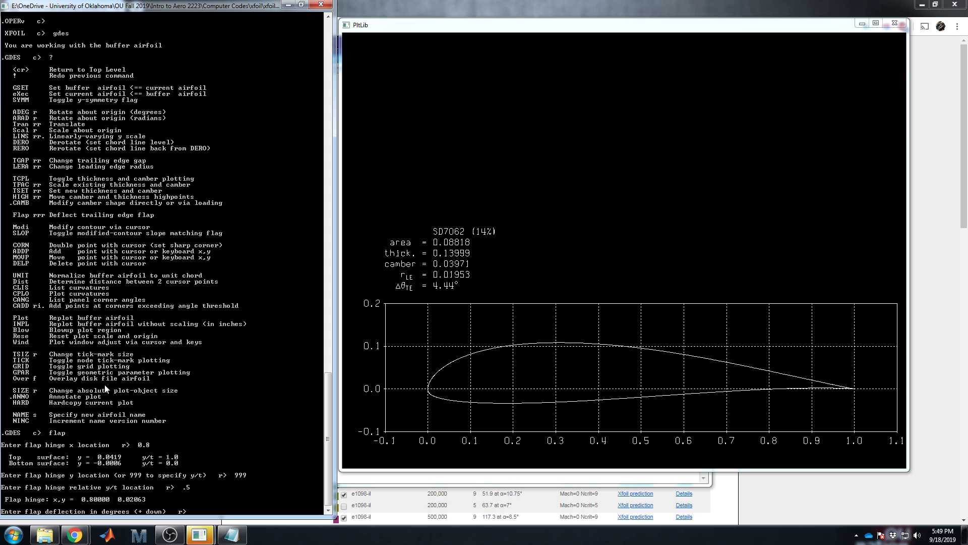
type("20")
key("Return")
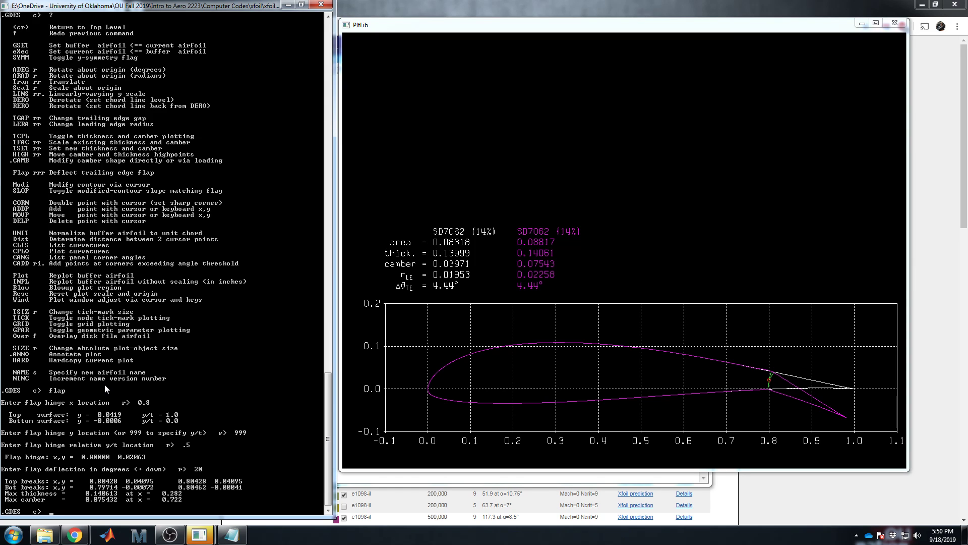
Step: Make the flapped shape the current airfoil and replot it in GDES
type("x")
key("Return")
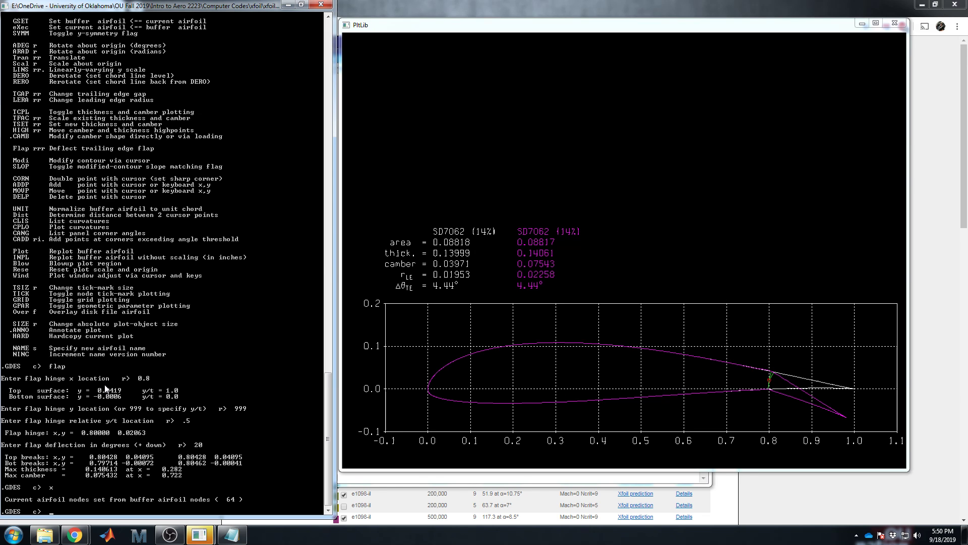
key("Return")
type("gdes")
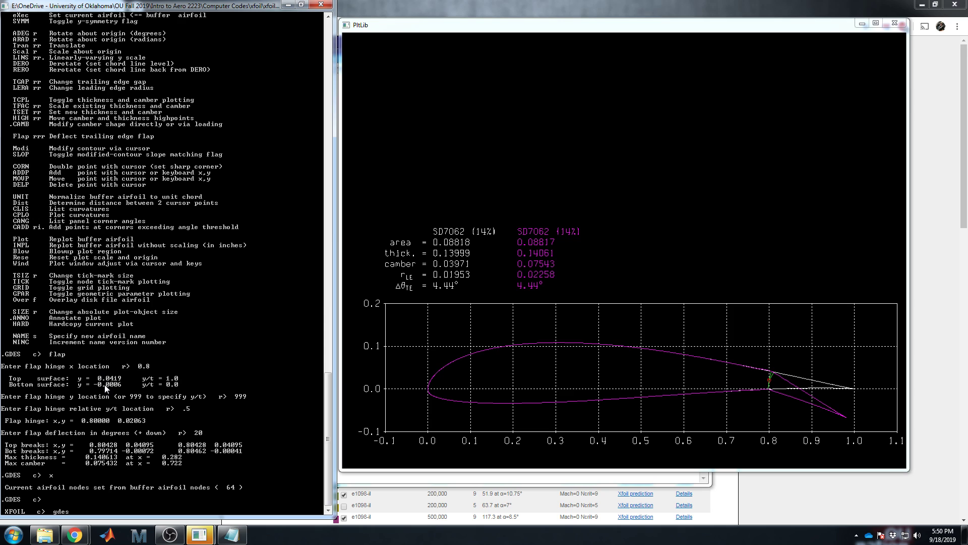
key("Return")
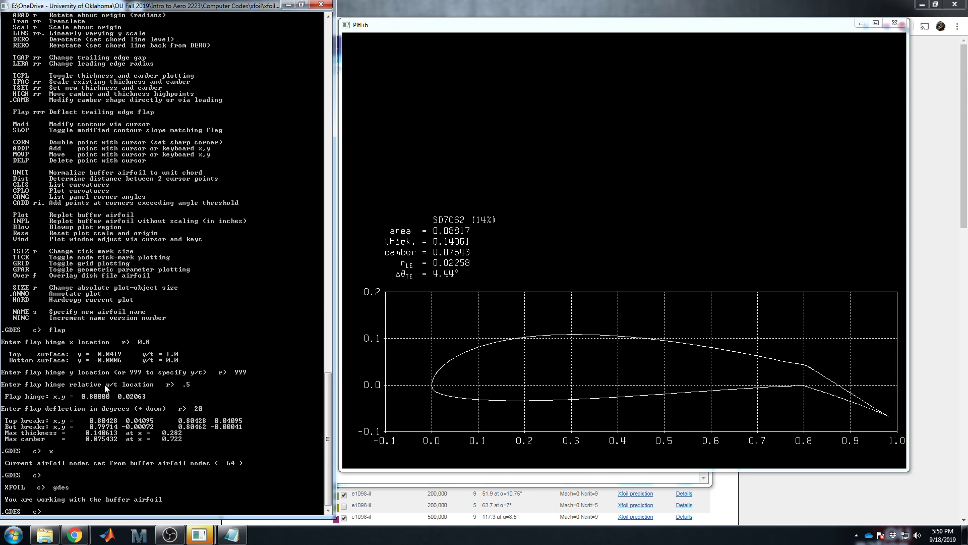
Step: Solve the flapped SD7062 in OPER at α = 5°, reaching CL 1.6183
key("Return")
type("oper")
key("Return")
type("a")
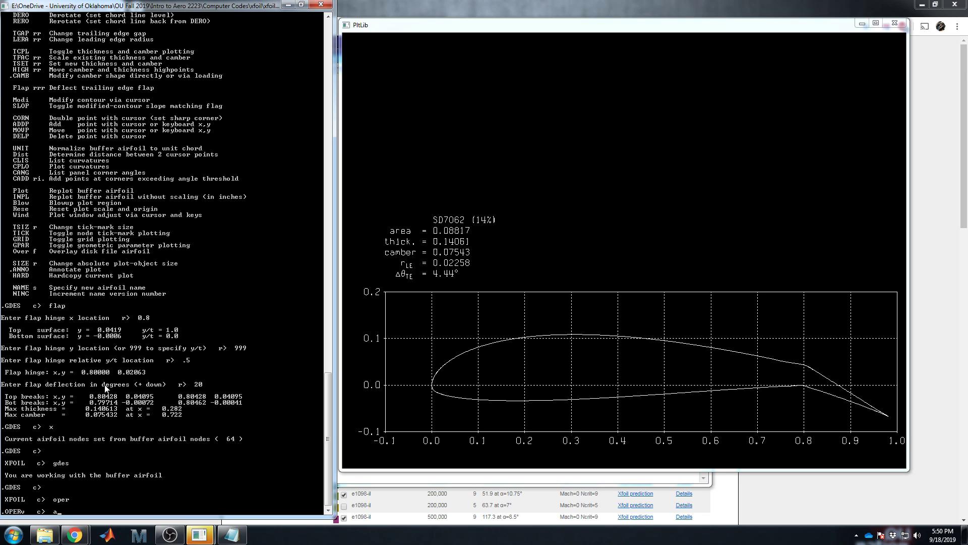
type(" 5")
key("Return")
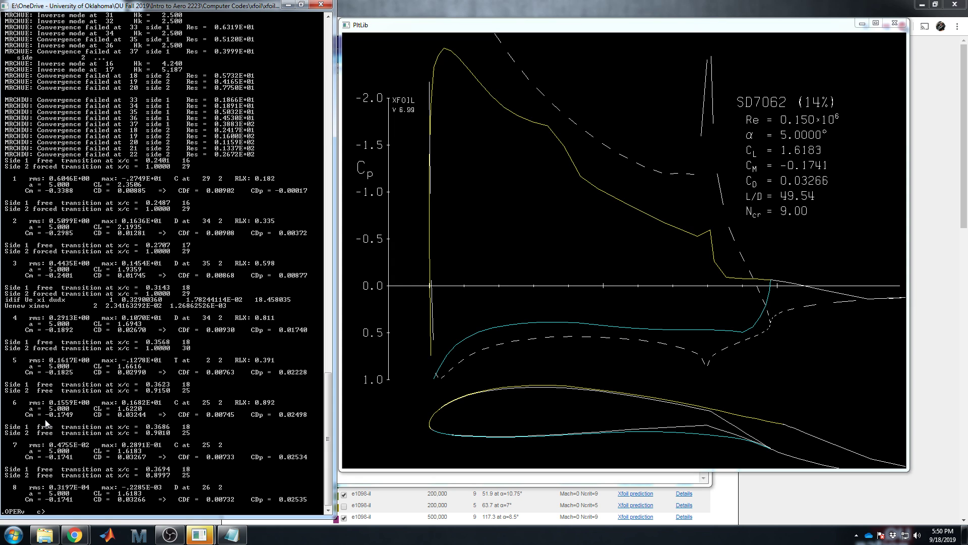
Step: Run FMOM for hinge moment 0.009018, x-force 0.044676, y-force 0.126271
type("?")
key("Return")
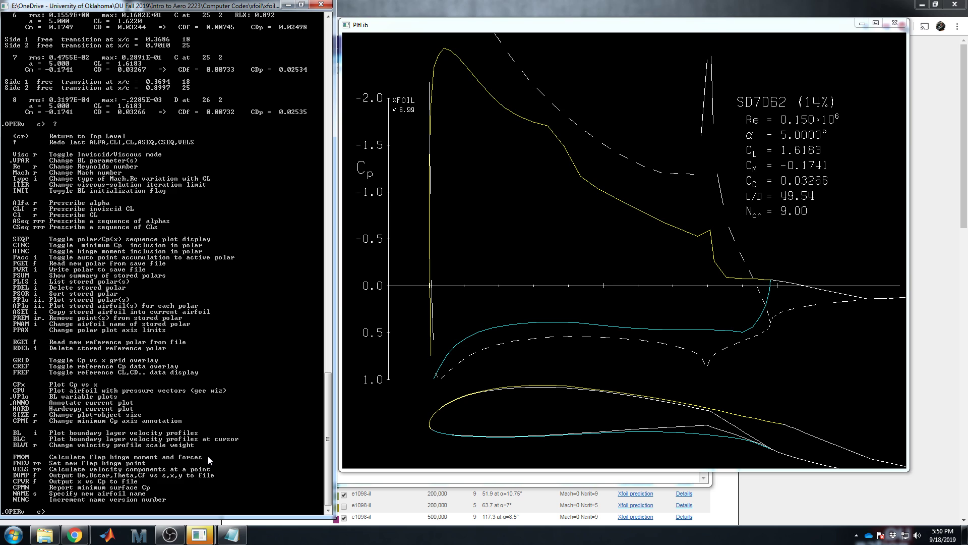
type("fmom")
key("Return")
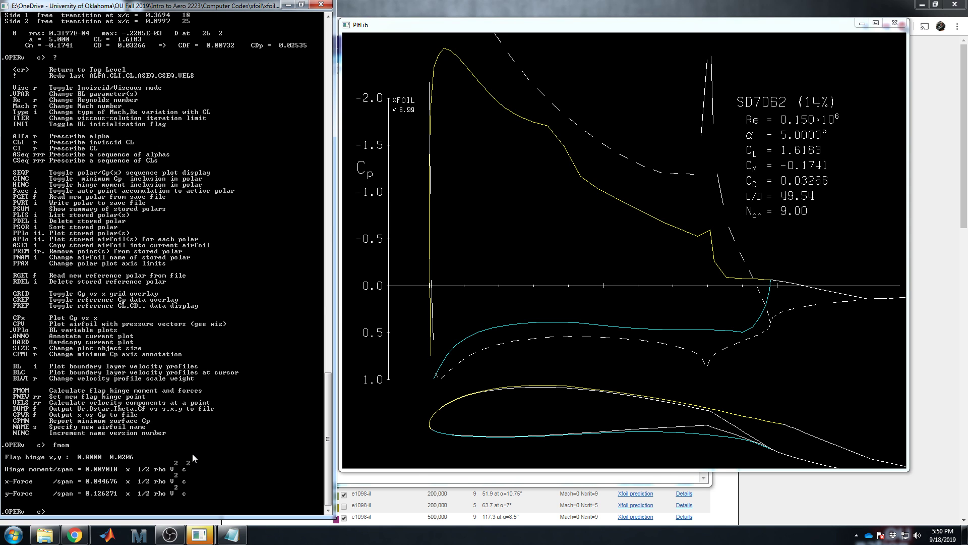